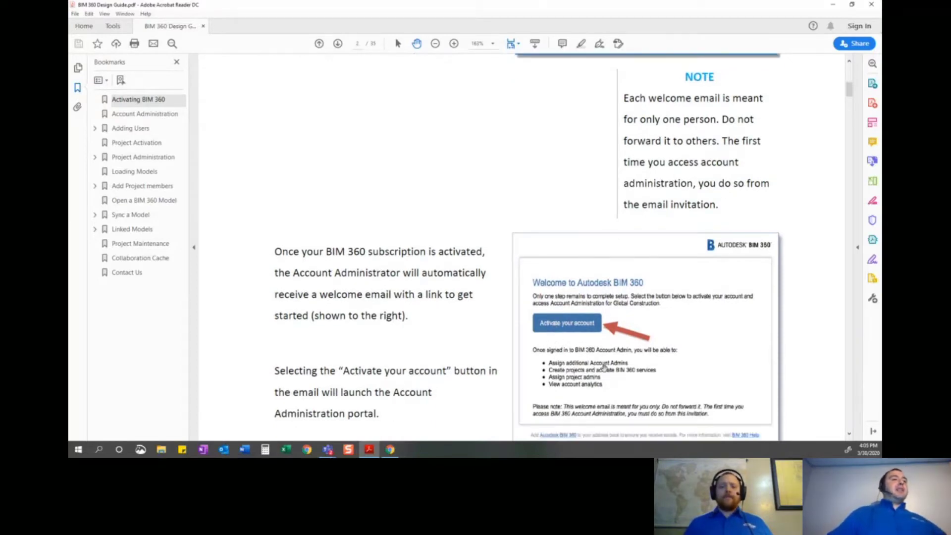
- Read the guide's account activation section covering the welcome email and the Account Administration portal
scroll(544, 364, down, 2)
scroll(504, 361, down, 3)
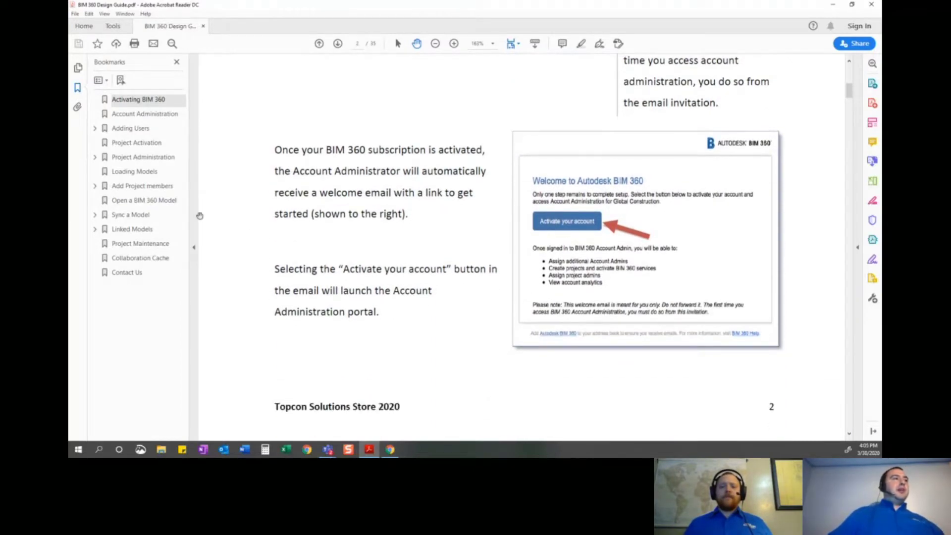
scroll(495, 221, down, 2)
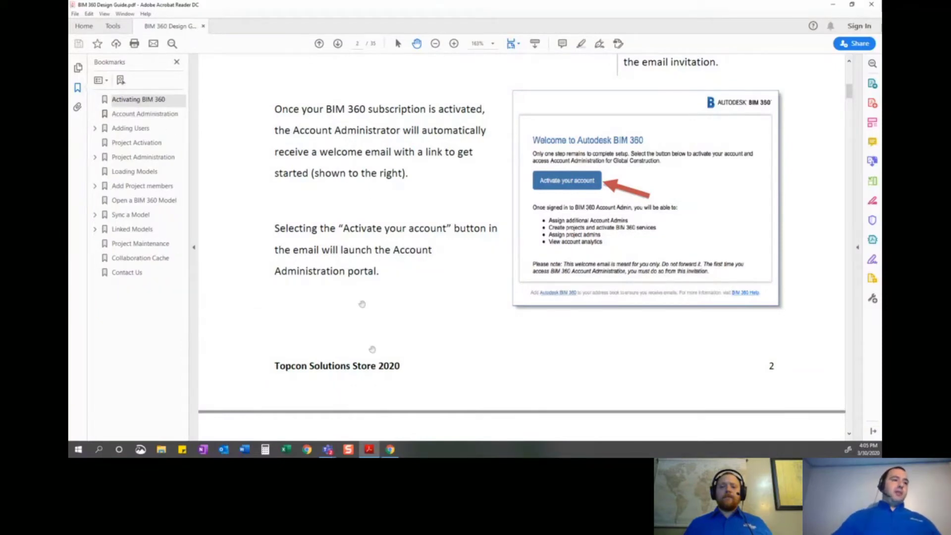
- Switch to BIM 360 Account Admin in Chrome and look through the account's project switcher list
click(390, 449)
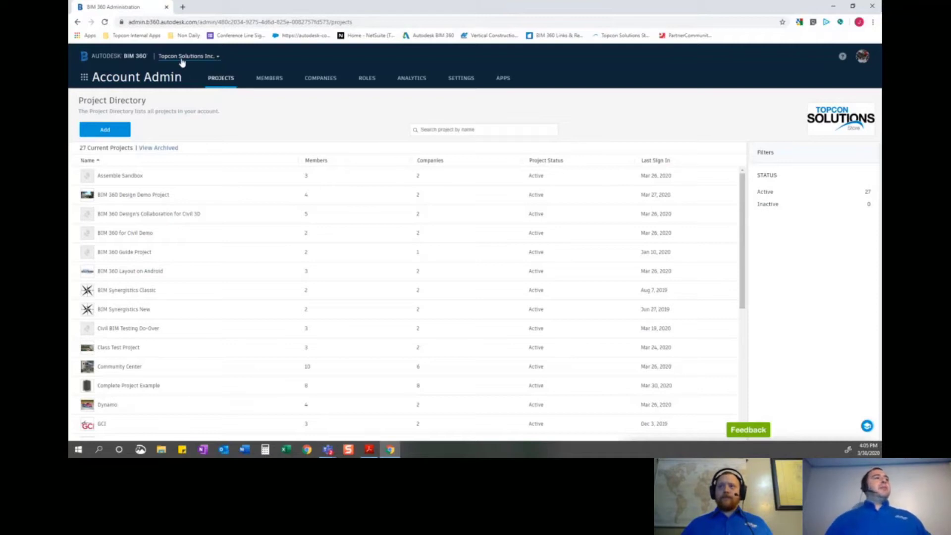
click(217, 58)
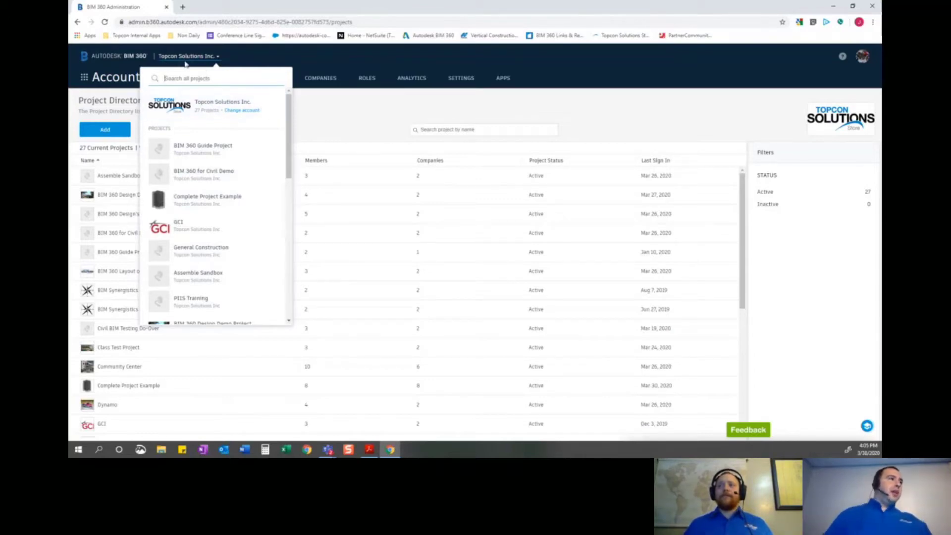
scroll(200, 232, down, 4)
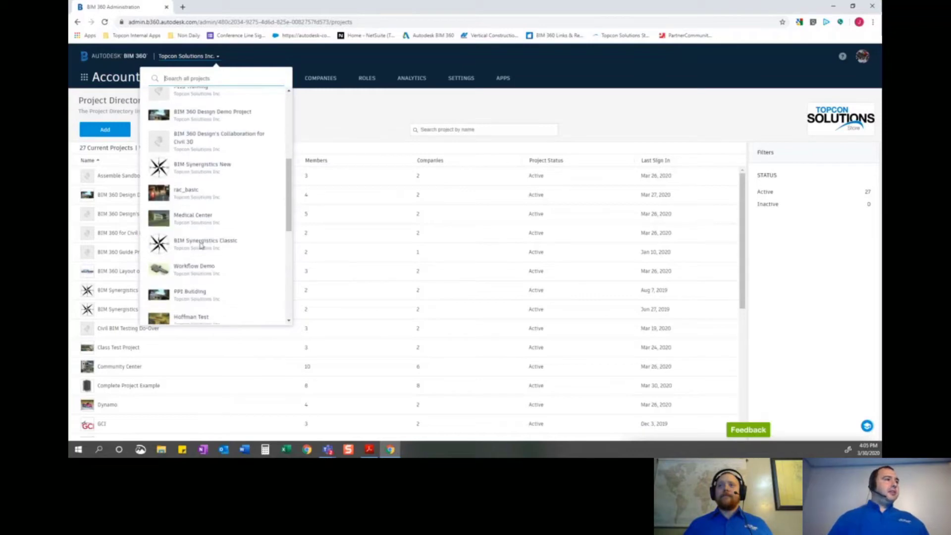
scroll(233, 191, up, 5)
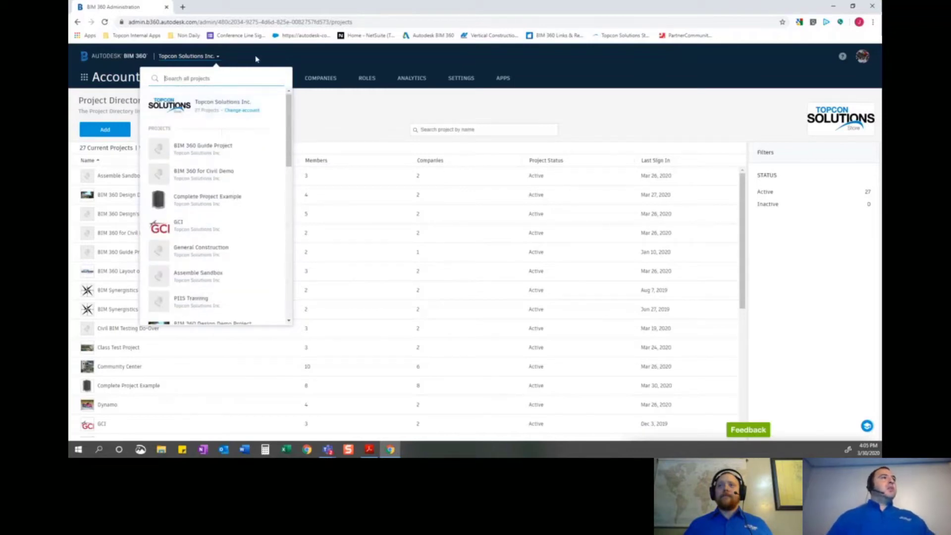
click(242, 60)
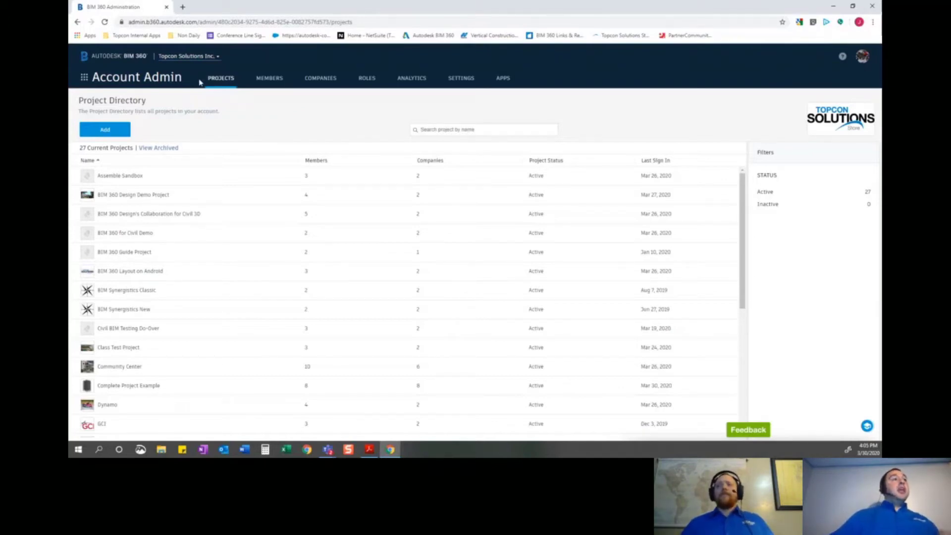
- Review the fields of the new project profile form, cancel it, and look through the project directory
click(106, 131)
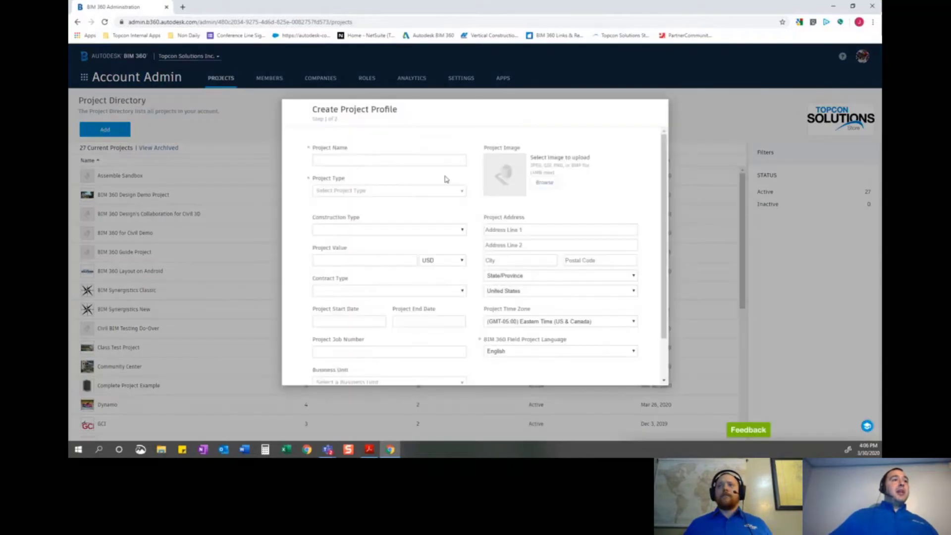
scroll(443, 181, down, 1)
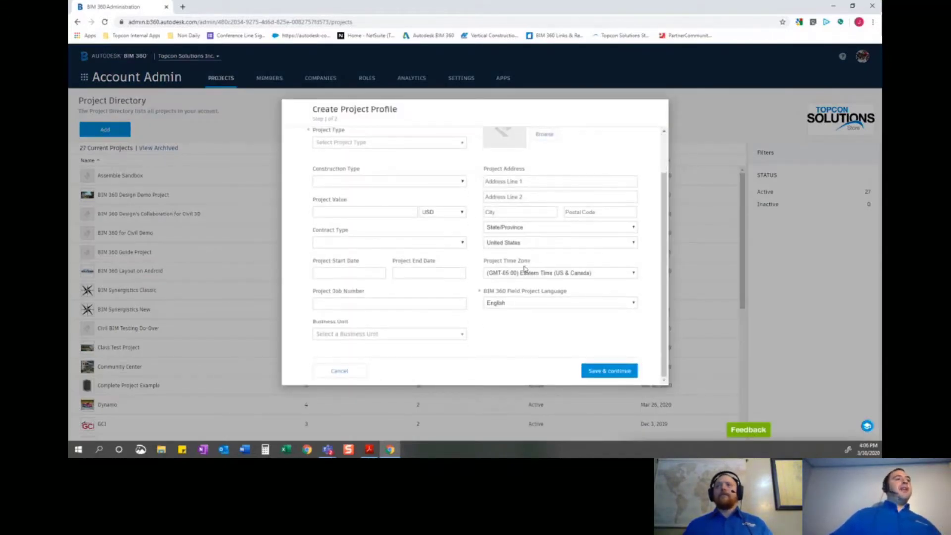
scroll(455, 261, up, 2)
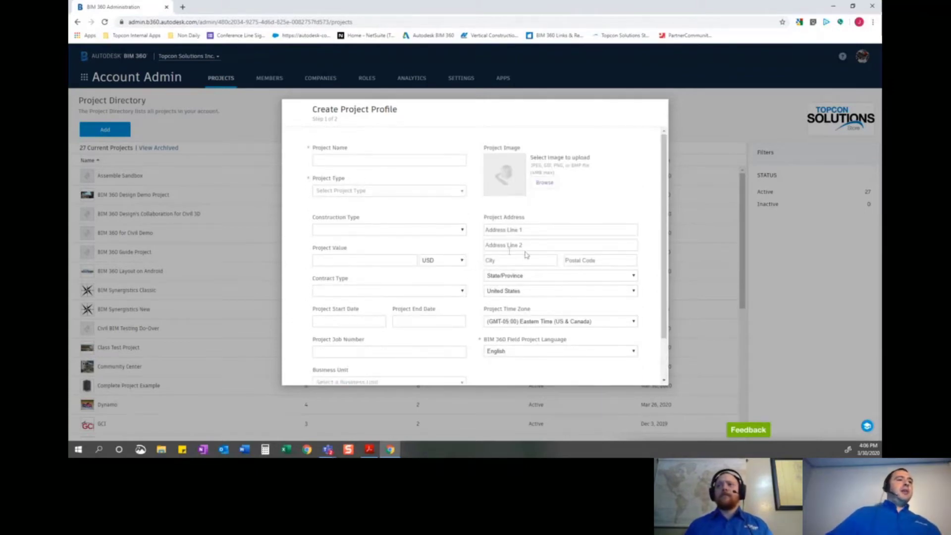
scroll(495, 262, down, 3)
scroll(418, 274, up, 3)
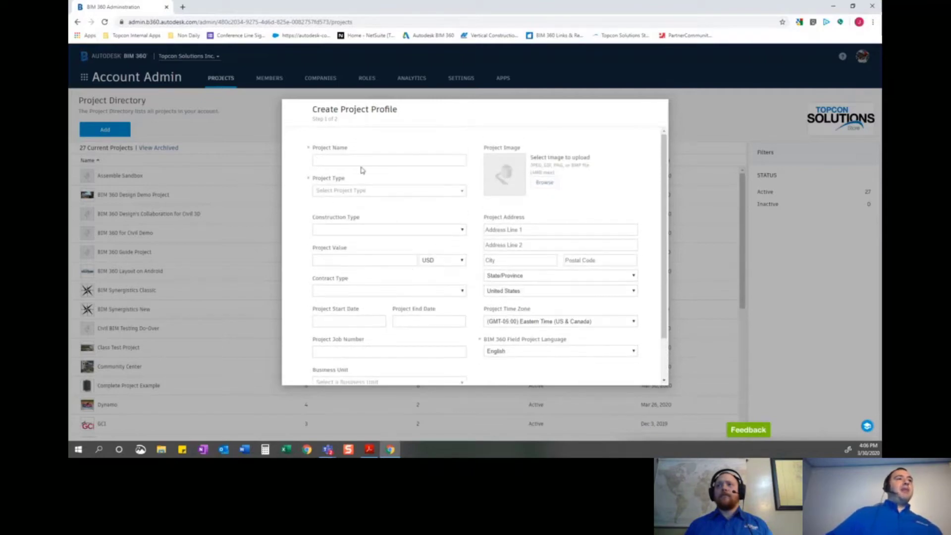
scroll(535, 272, down, 2)
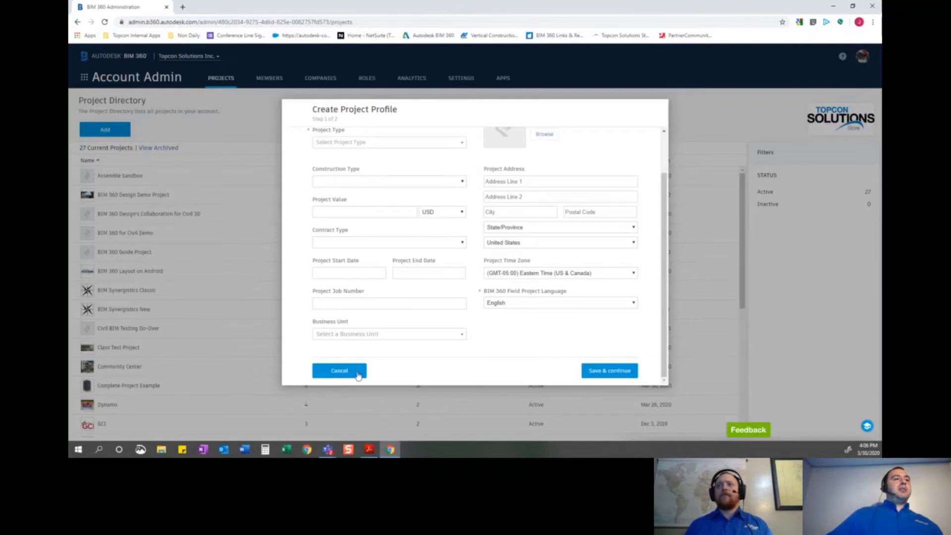
click(339, 372)
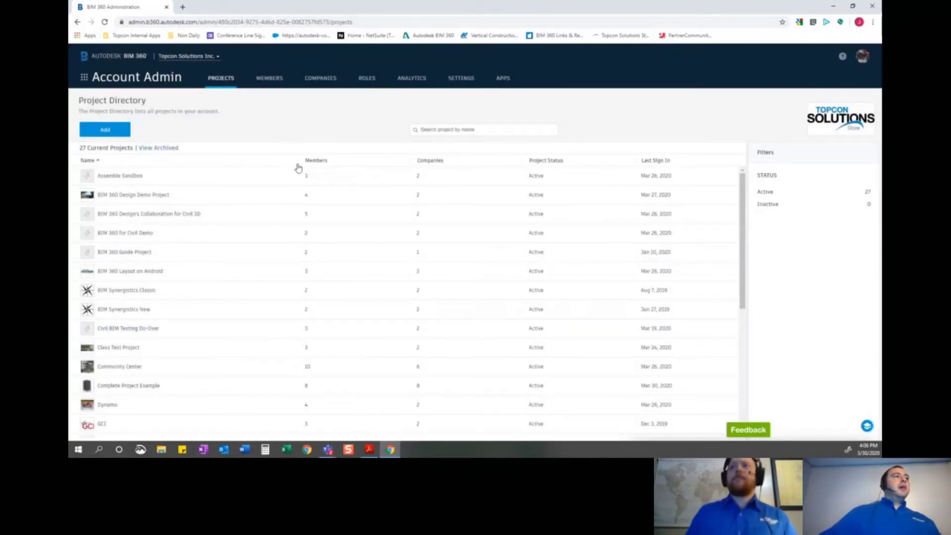
scroll(435, 213, down, 5)
scroll(688, 213, up, 5)
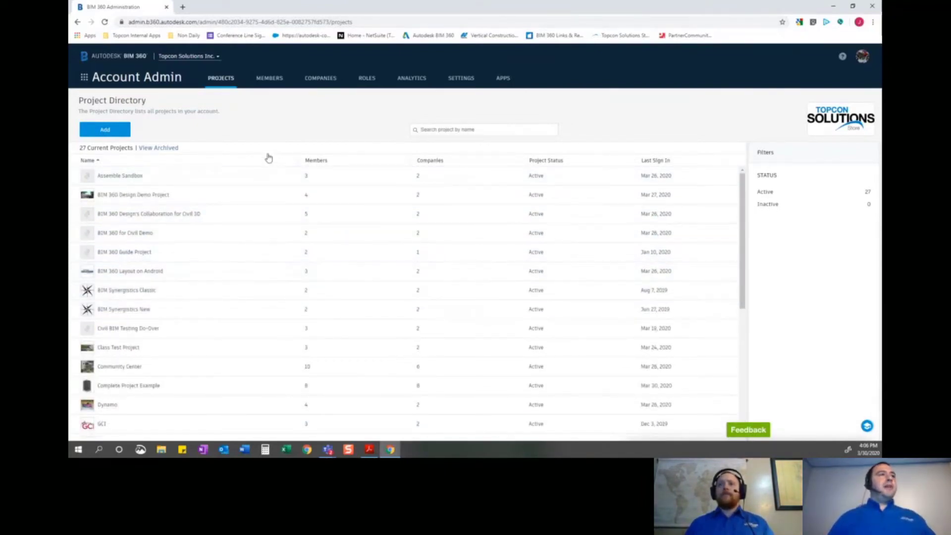
- View the member directory, open the first listed member's profile, and view the projects assigned to that member
click(263, 82)
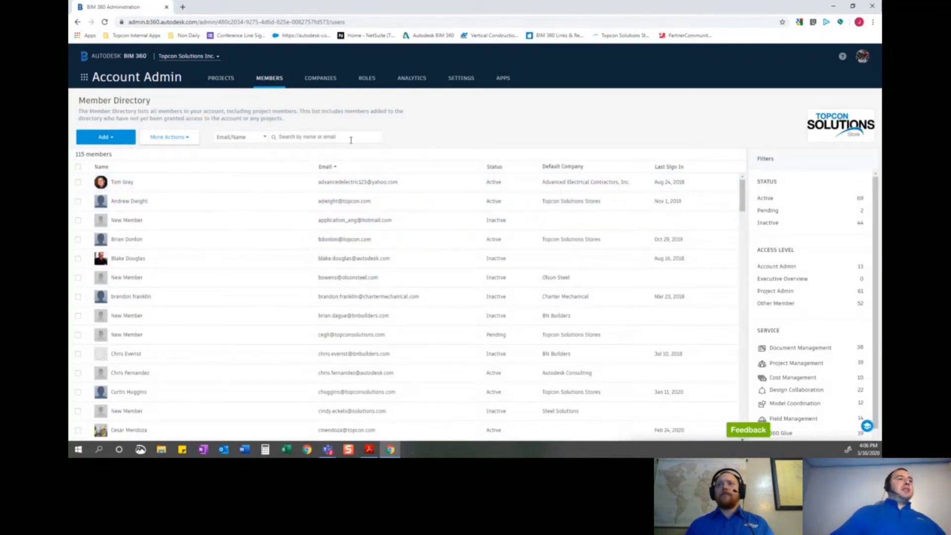
click(266, 145)
click(475, 125)
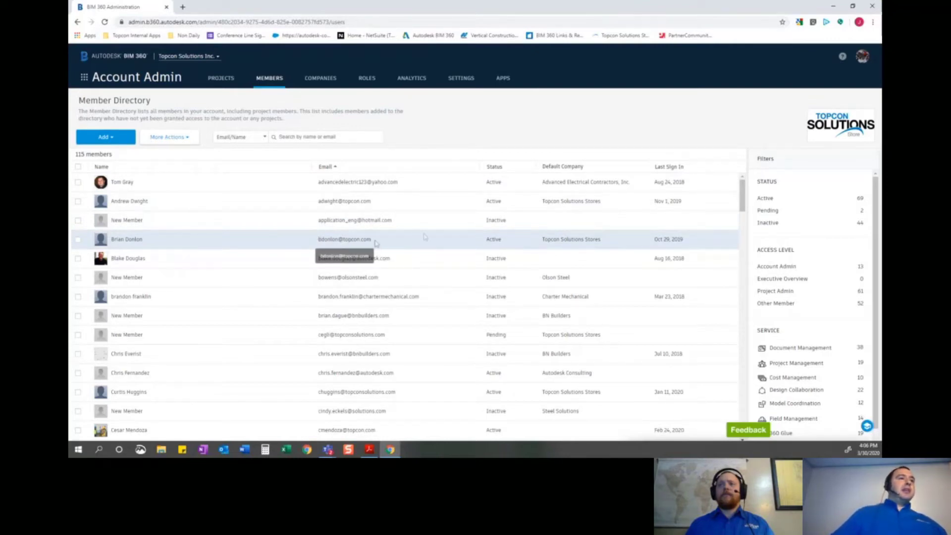
click(121, 182)
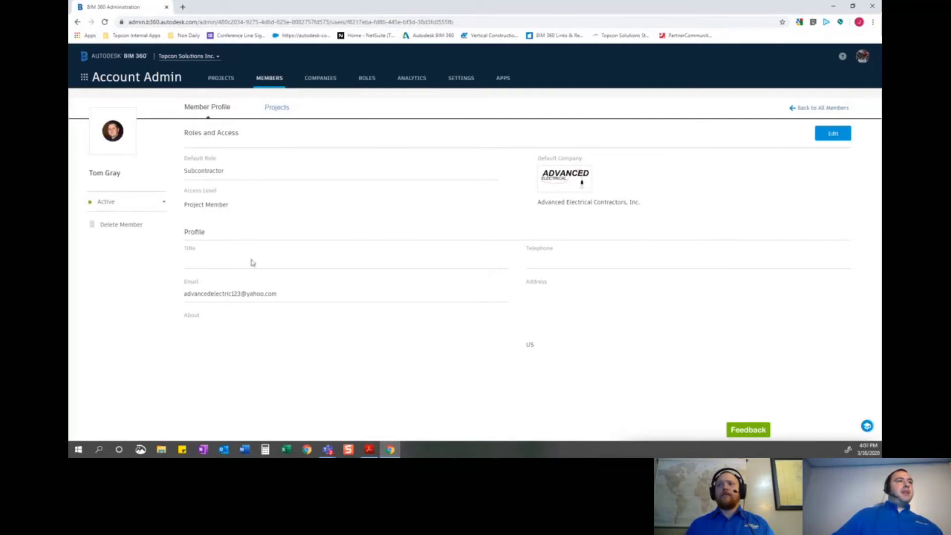
click(276, 109)
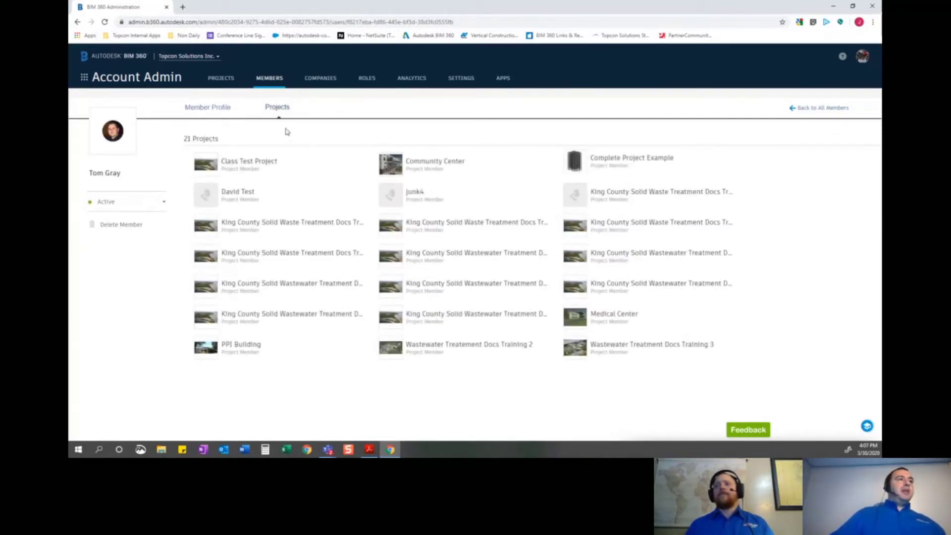
- Open the Autodesk company profile from the company directory and view its projects
click(308, 82)
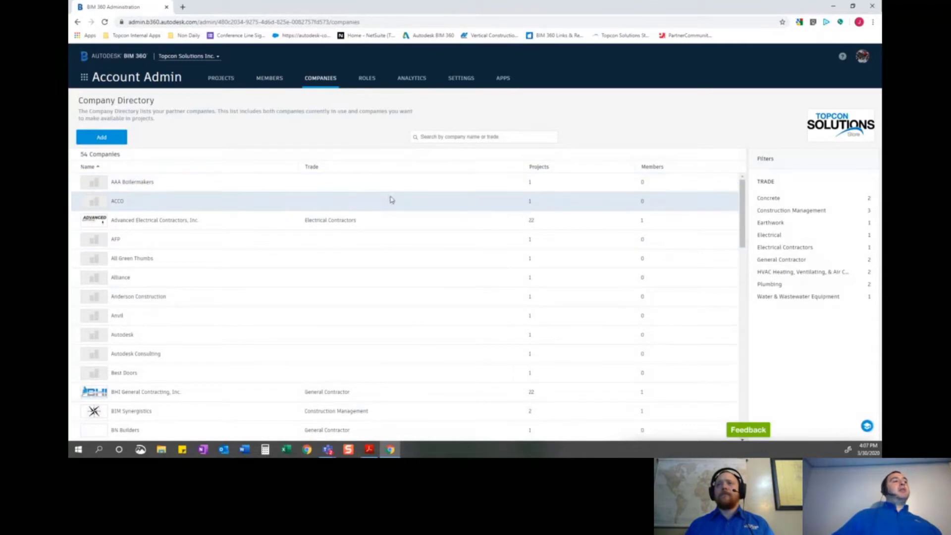
click(149, 337)
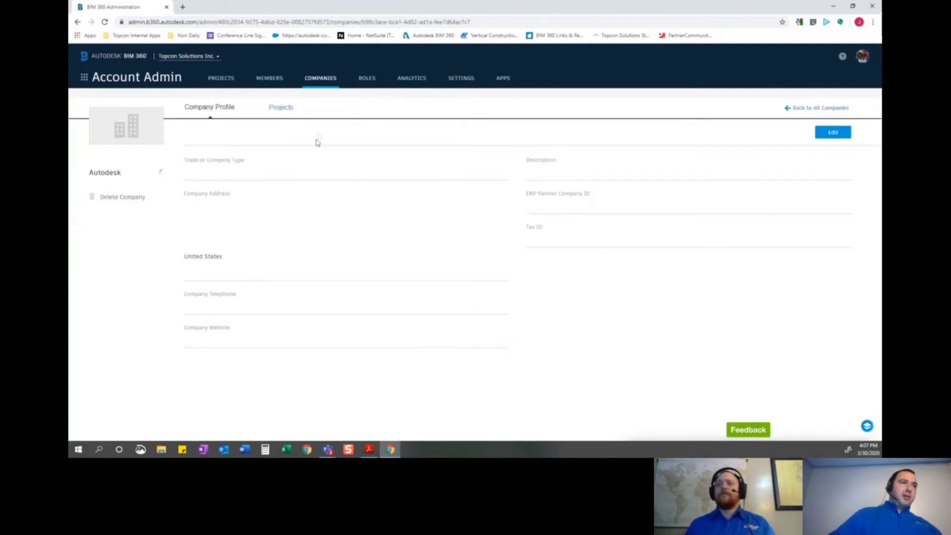
click(286, 112)
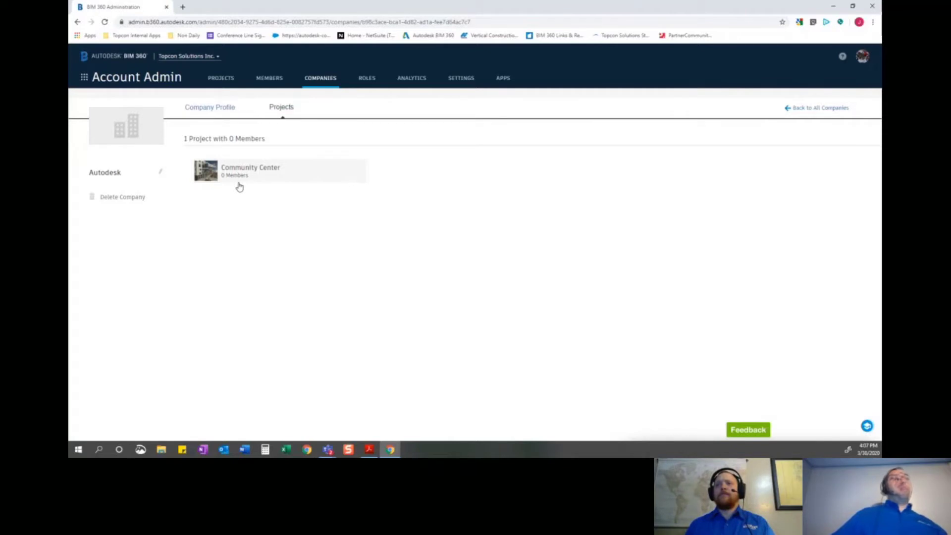
- Review the default module access of the account's roles and the account usage analytics overview
click(373, 80)
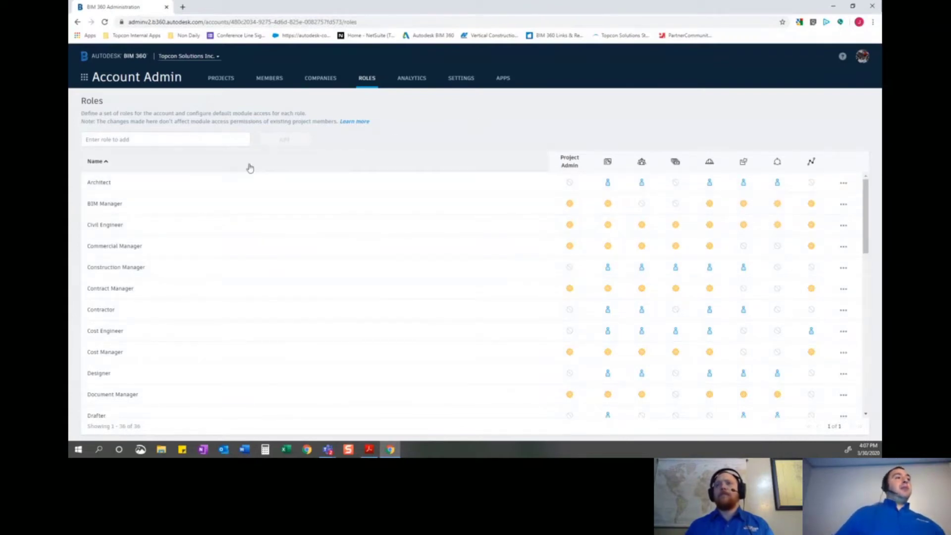
scroll(743, 261, down, 3)
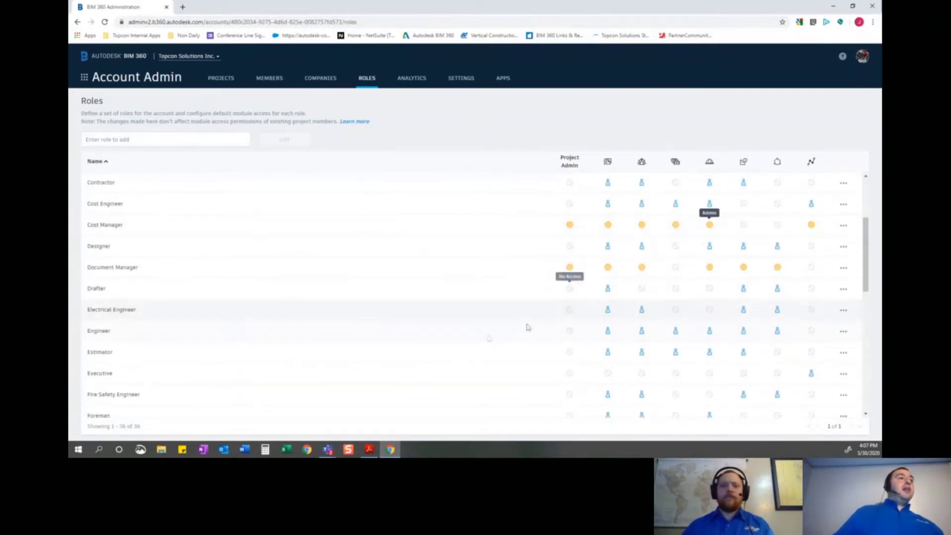
click(416, 87)
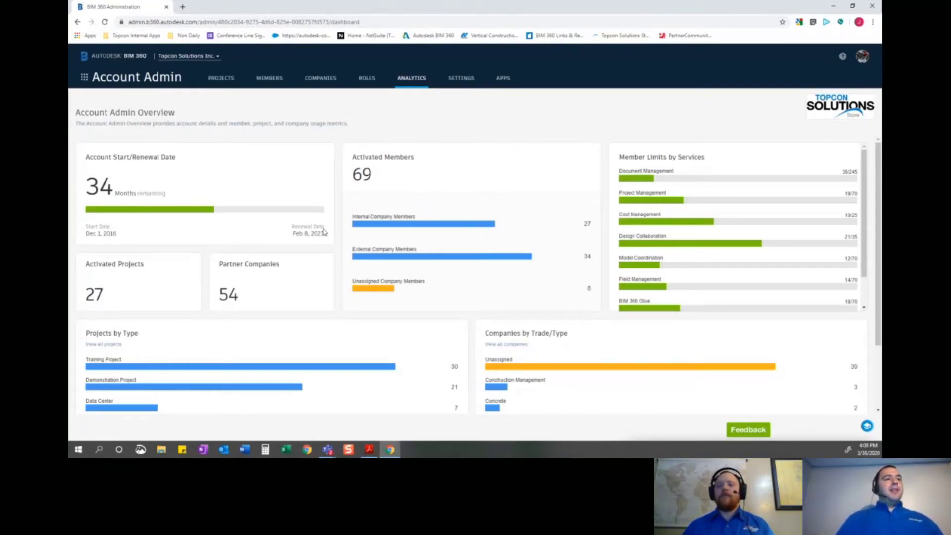
scroll(507, 250, down, 1)
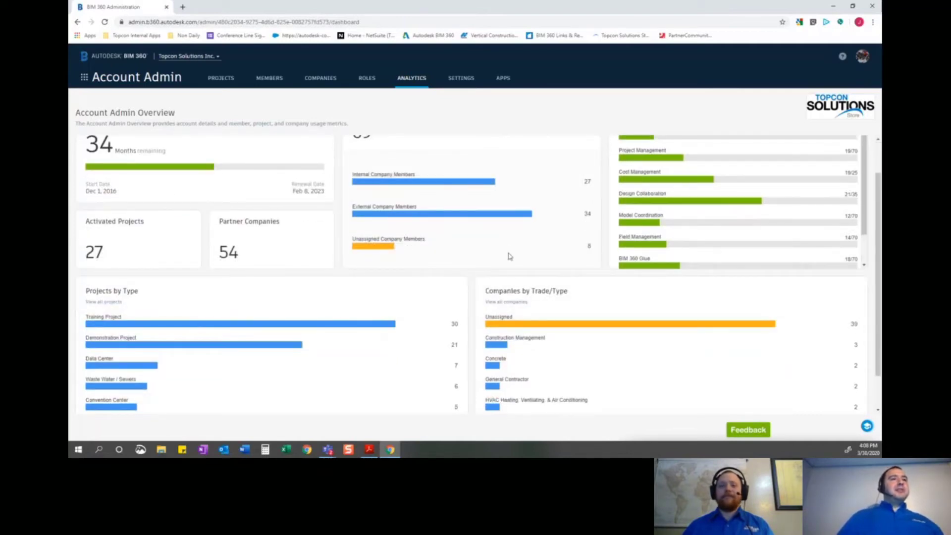
scroll(510, 255, up, 1)
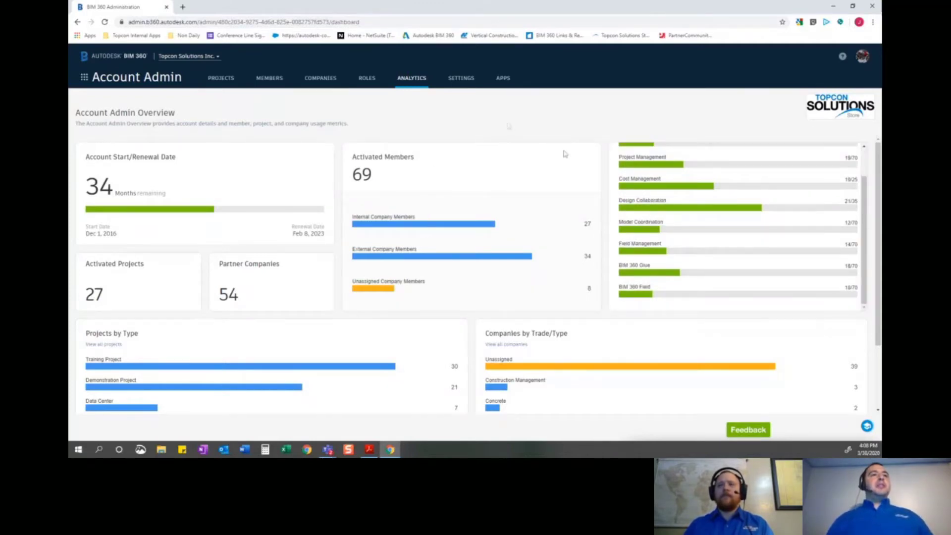
- Review the account settings for account administrators, business units and custom integrations
click(458, 81)
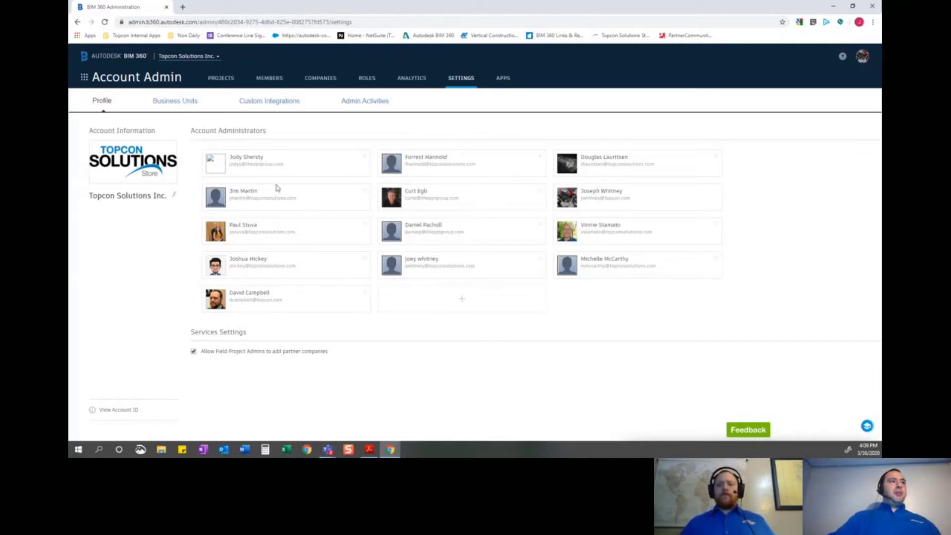
click(162, 109)
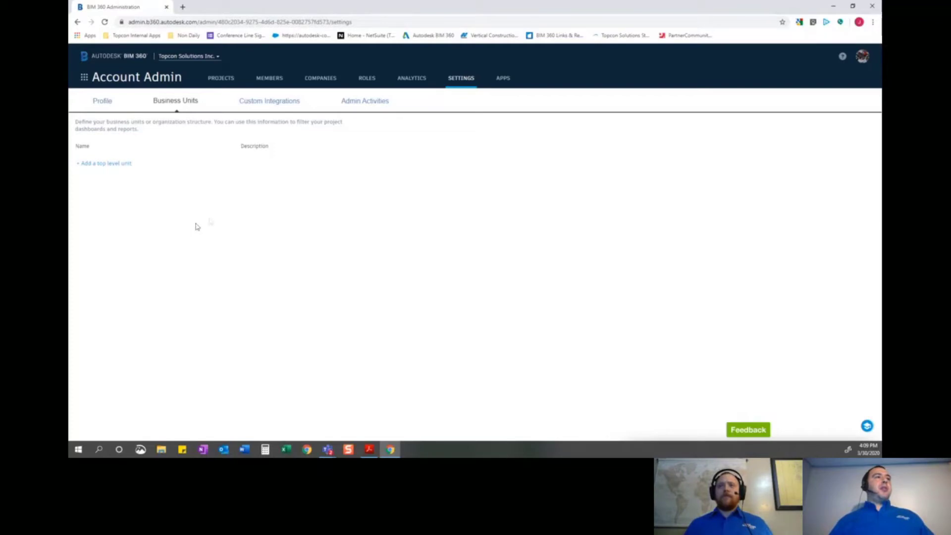
click(275, 103)
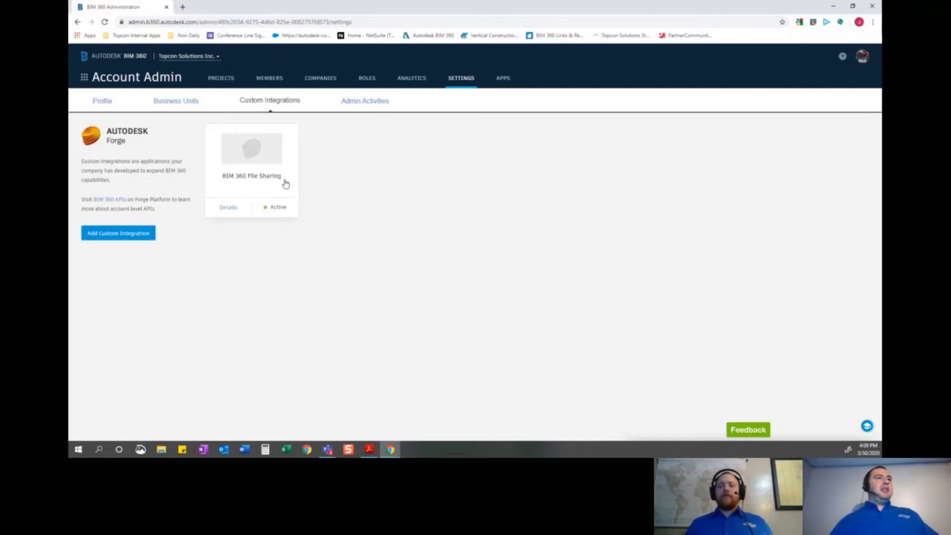
- Look through the log of administrative activities in the account settings
click(377, 101)
scroll(540, 221, down, 1)
scroll(540, 221, down, 5)
scroll(530, 272, up, 7)
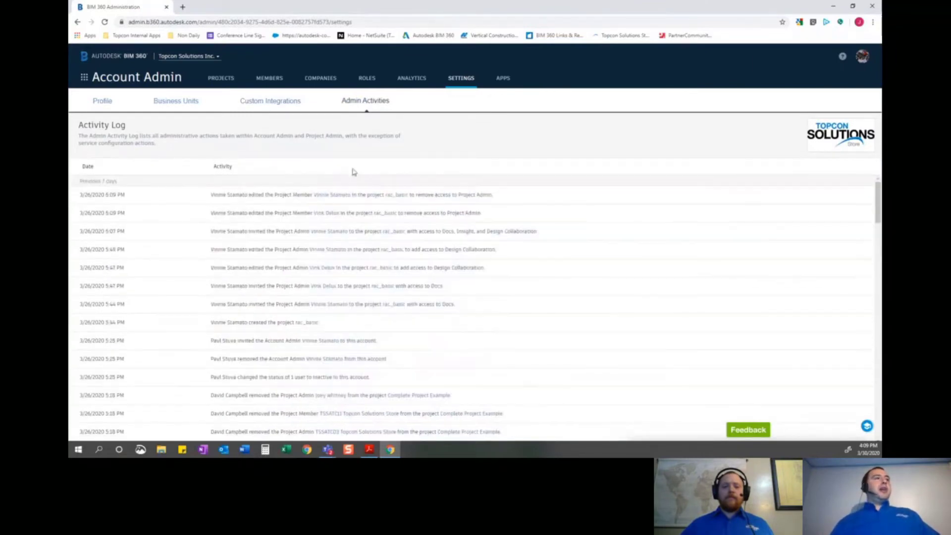
- Browse the featured apps available for integration with the account and return to the project directory
click(503, 79)
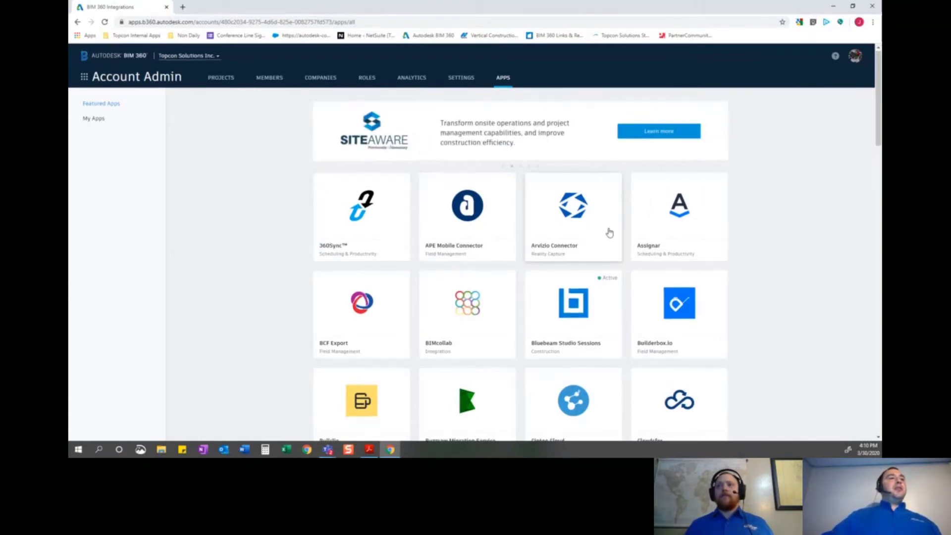
scroll(609, 232, down, 18)
scroll(666, 280, up, 18)
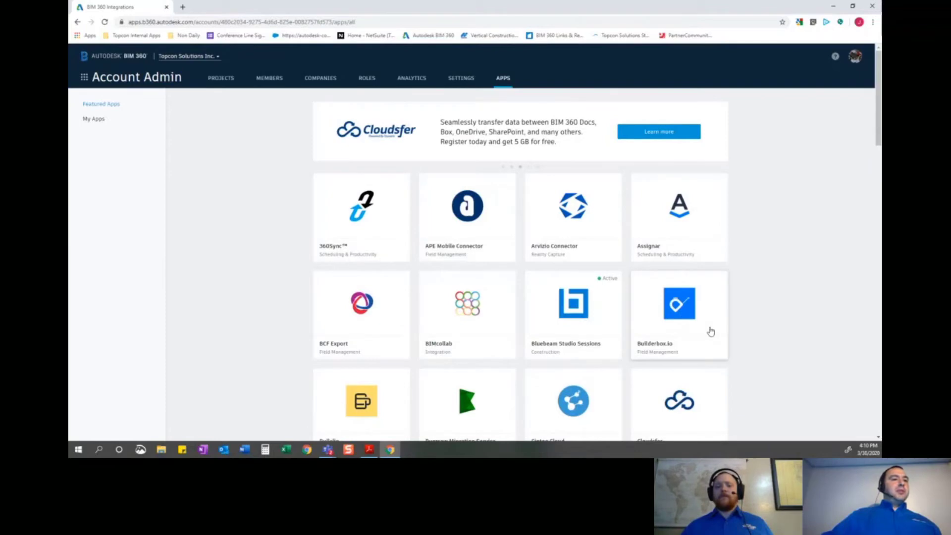
scroll(710, 331, down, 15)
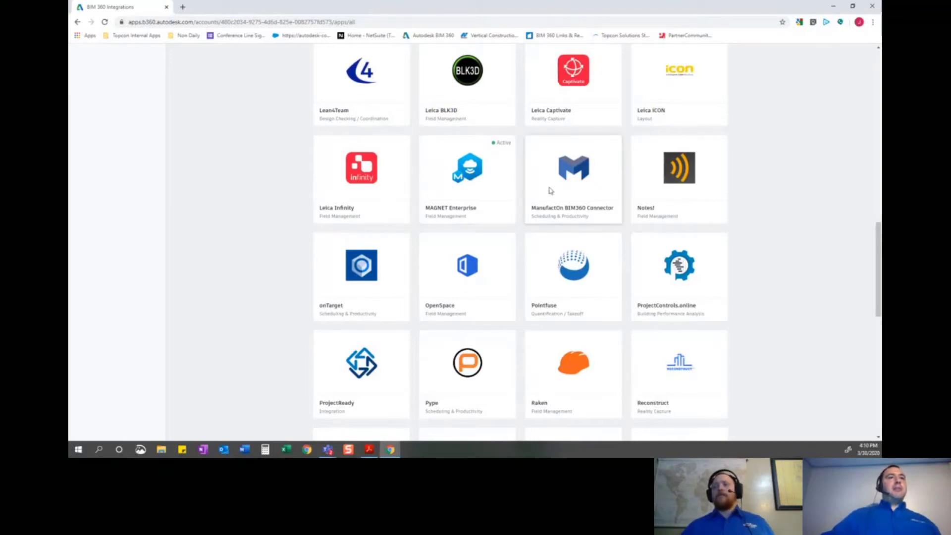
scroll(574, 178, up, 6)
scroll(576, 173, up, 10)
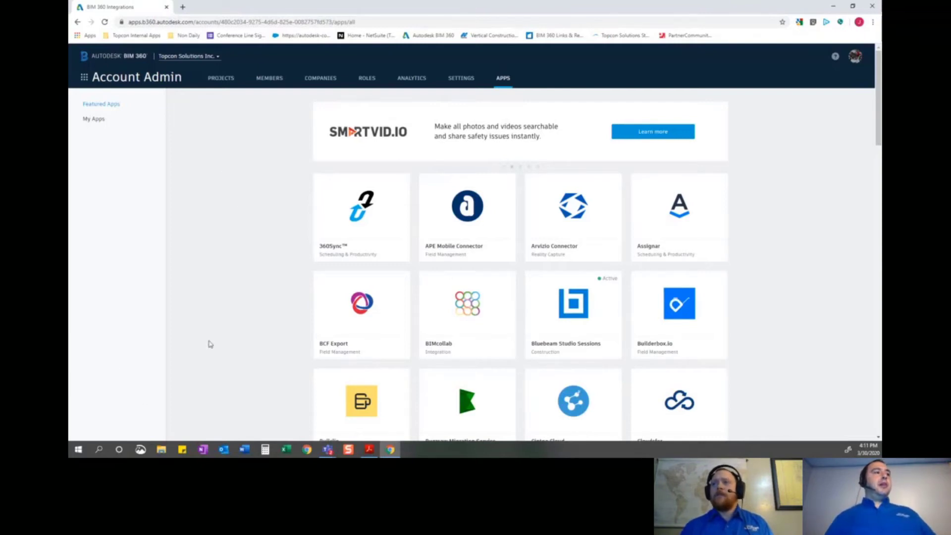
click(218, 79)
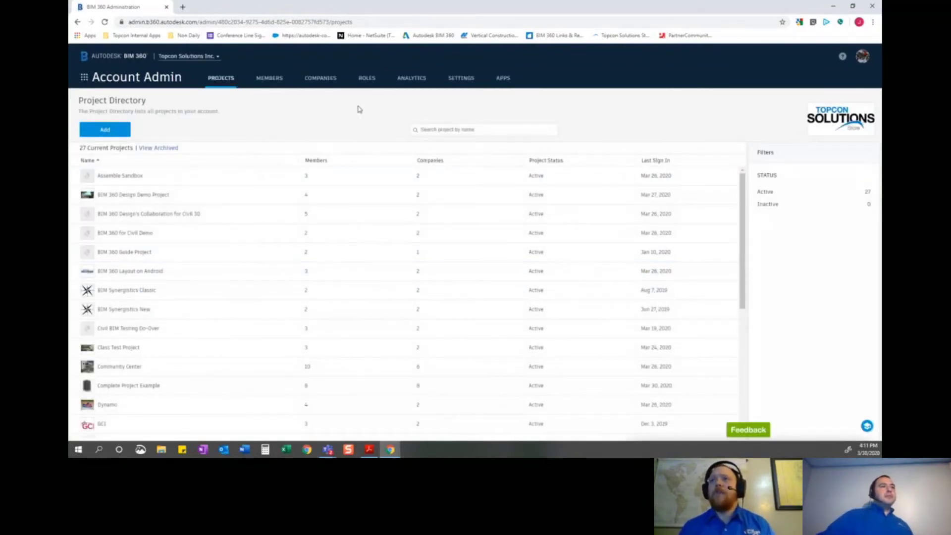
- Review the options for adding people to the account's member directory, look through the member list and return to the projects
click(278, 80)
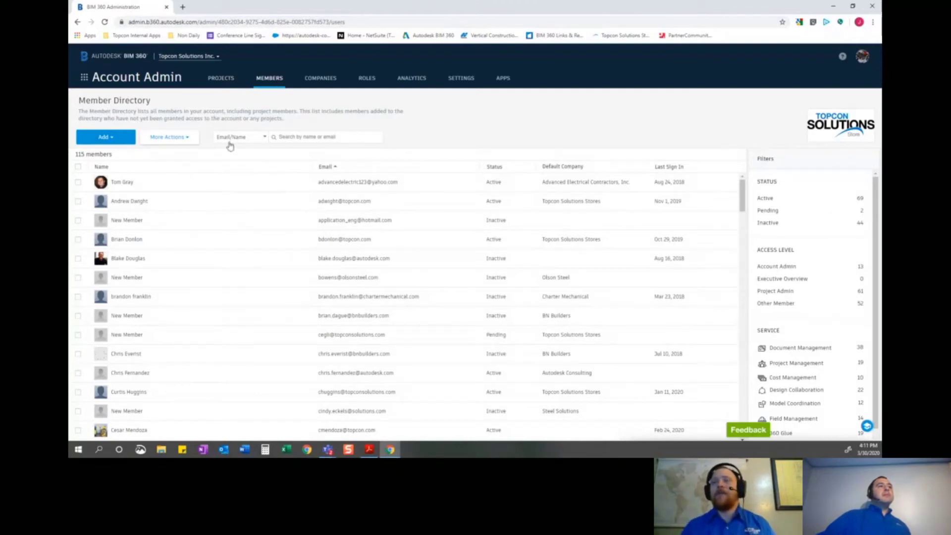
click(113, 141)
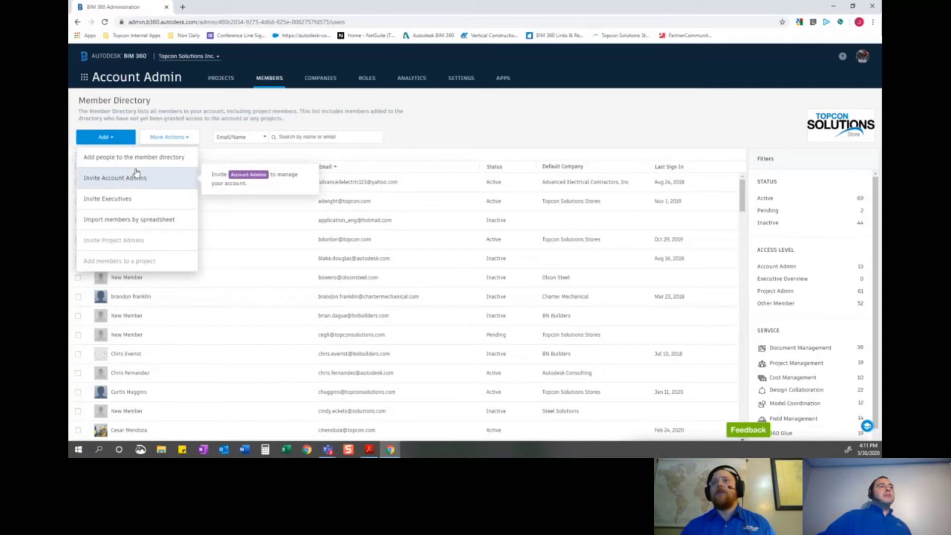
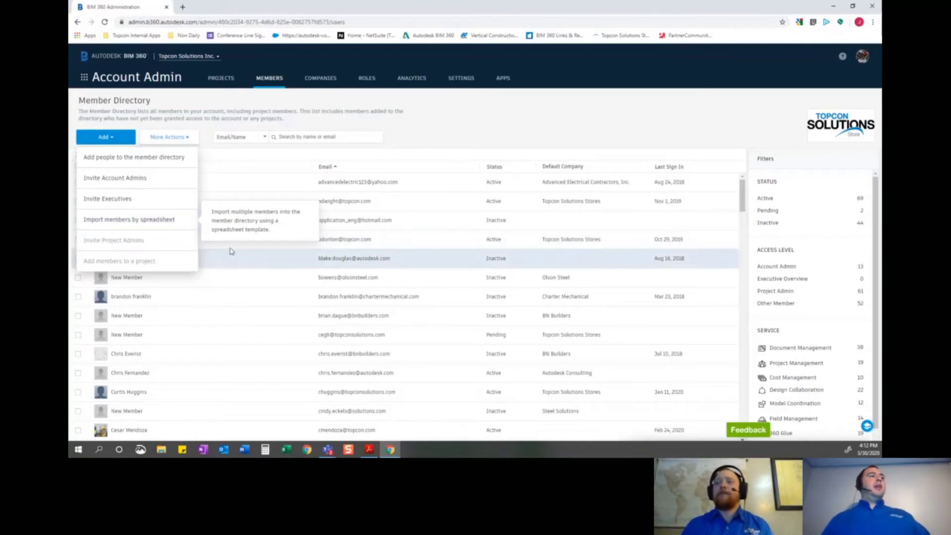
click(484, 113)
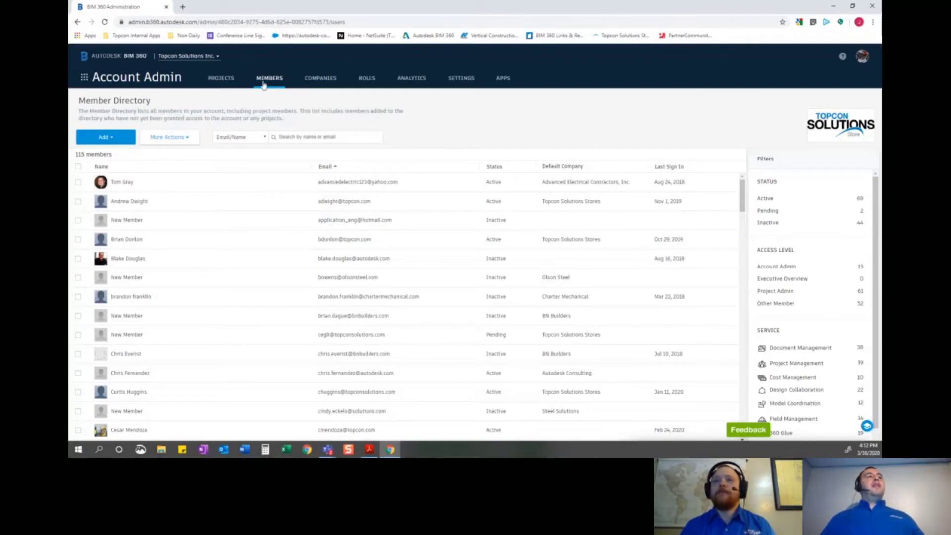
scroll(438, 180, down, 10)
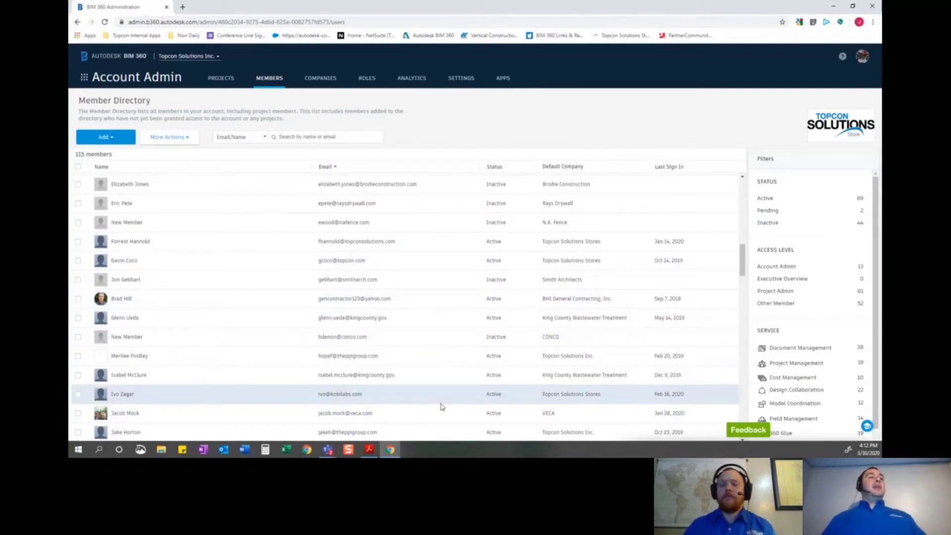
scroll(341, 287, up, 5)
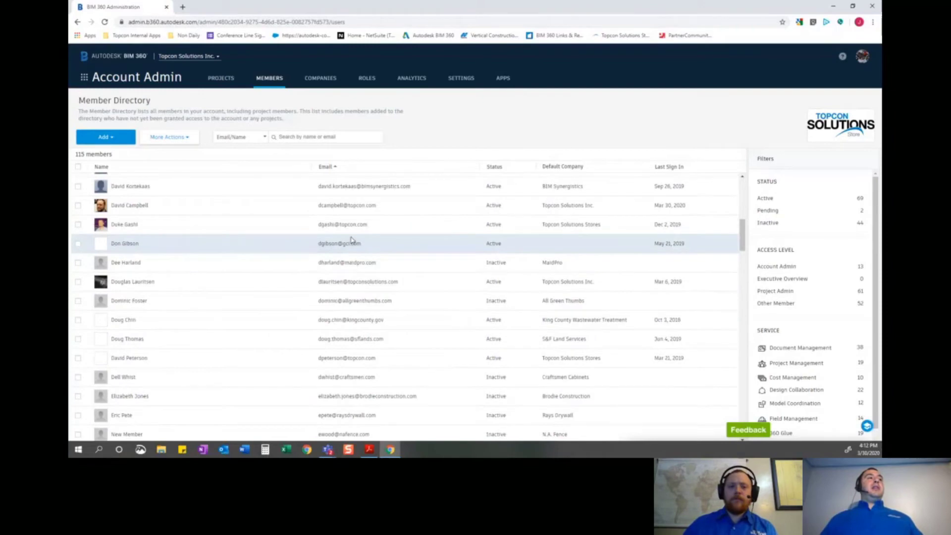
scroll(516, 255, up, 8)
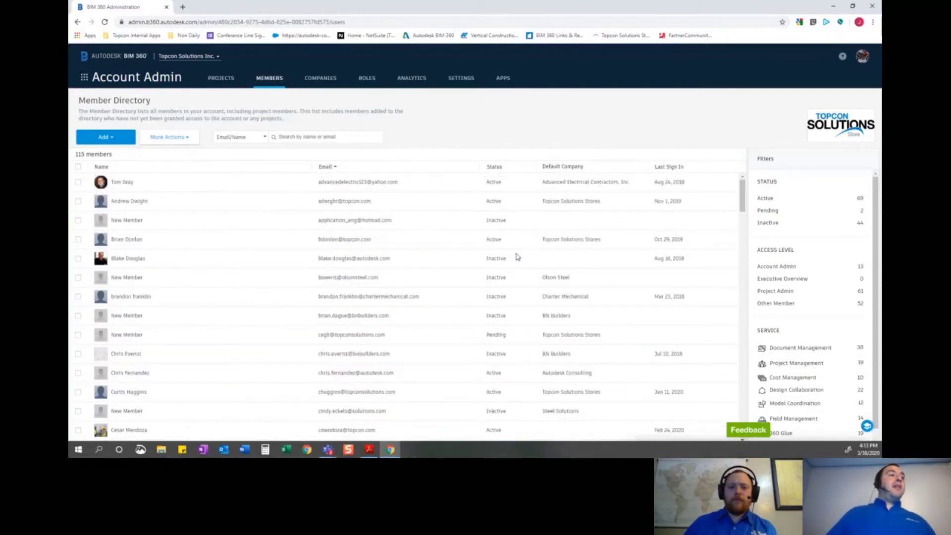
click(225, 81)
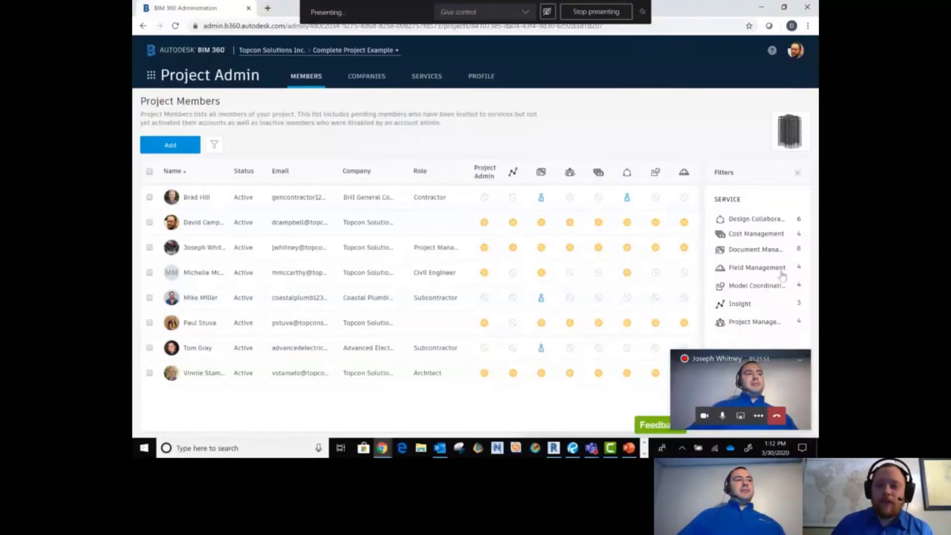
- Examine the access levels of the Complete Project Example members for each service module
click(799, 360)
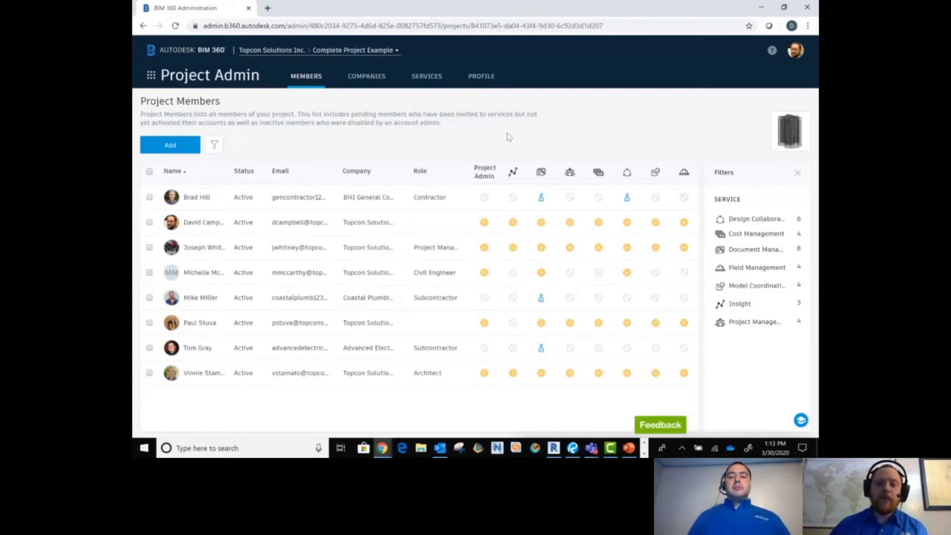
mouse_move(540, 207)
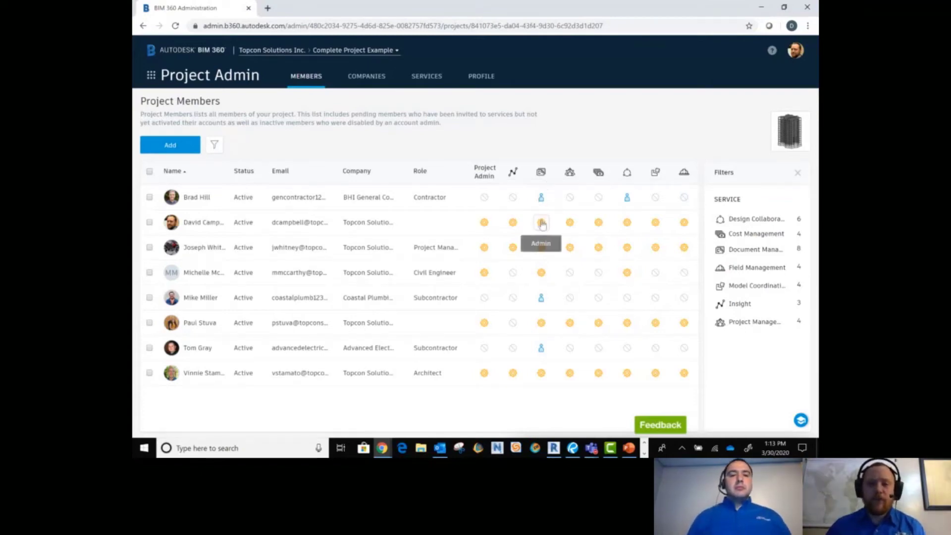
mouse_move(571, 233)
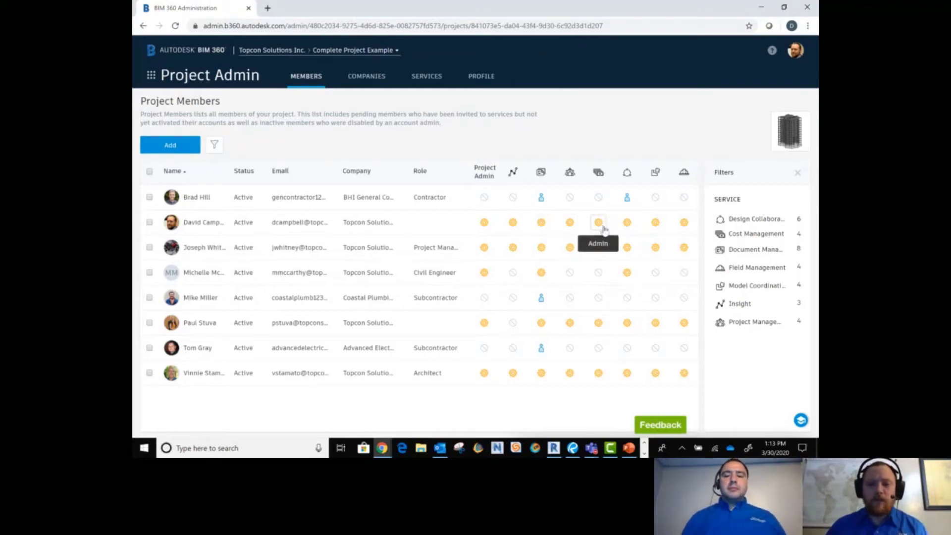
mouse_move(626, 226)
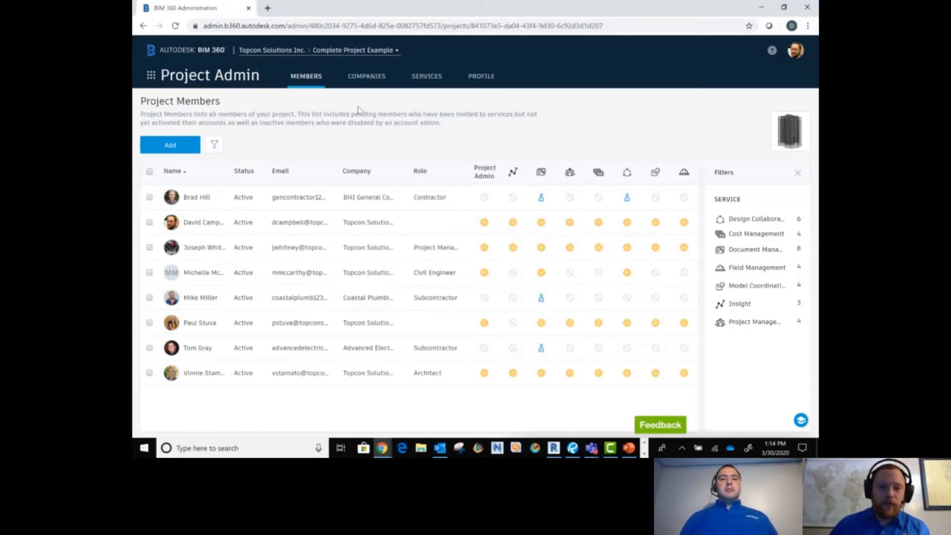
- Review the companies taking part in the project alongside the project's member list
click(375, 83)
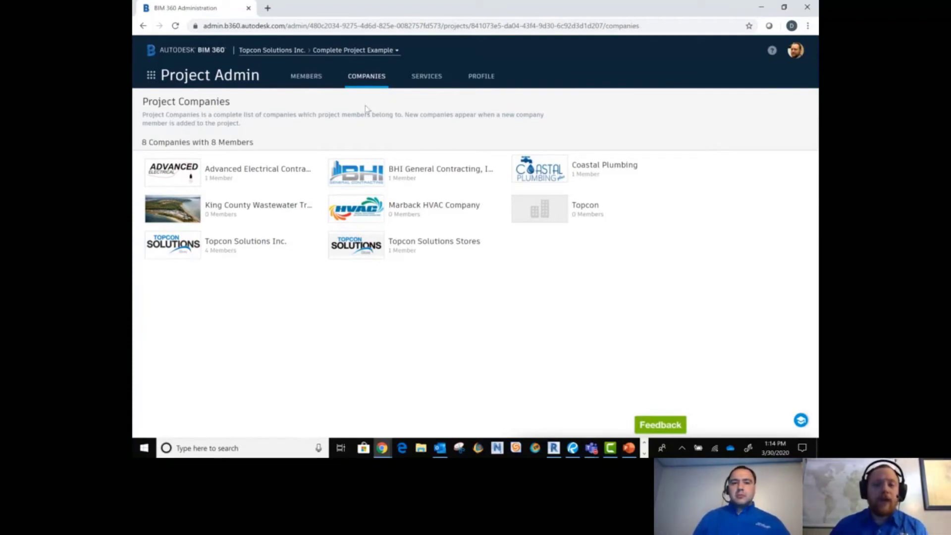
click(311, 84)
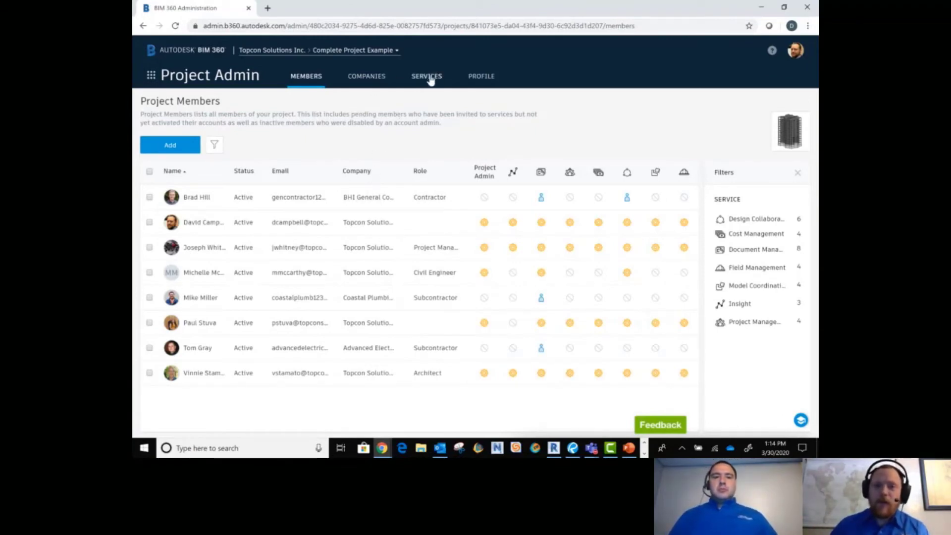
click(372, 77)
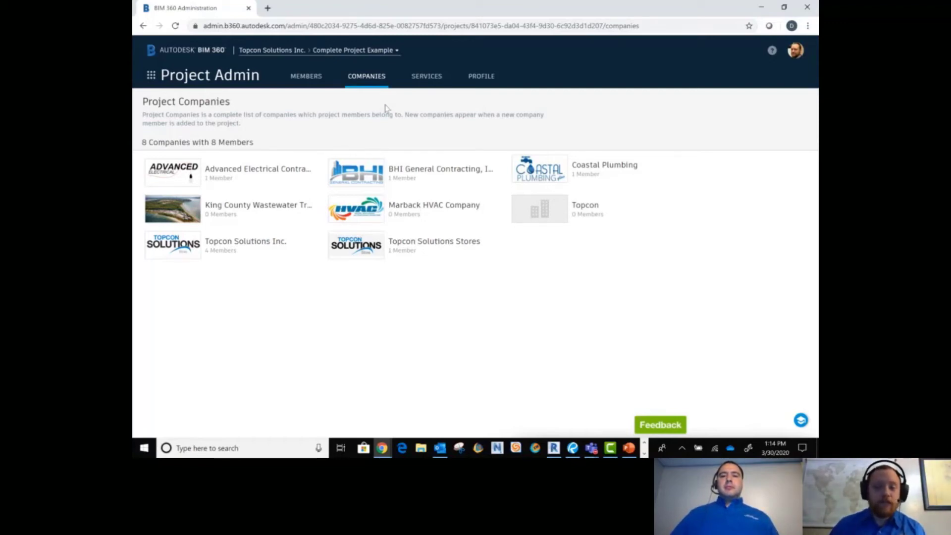
- Review the project's service modules and inspect the administrators assigned to Document Management
click(434, 81)
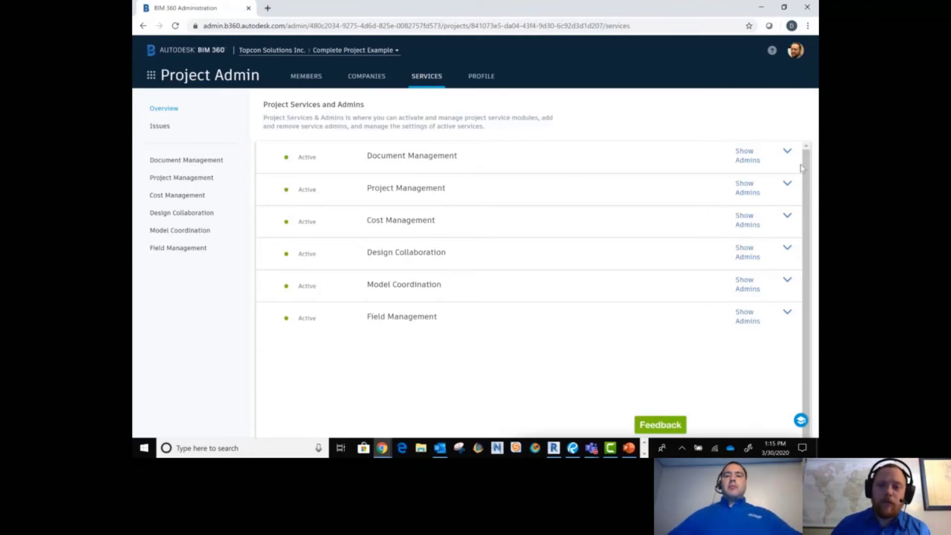
click(786, 151)
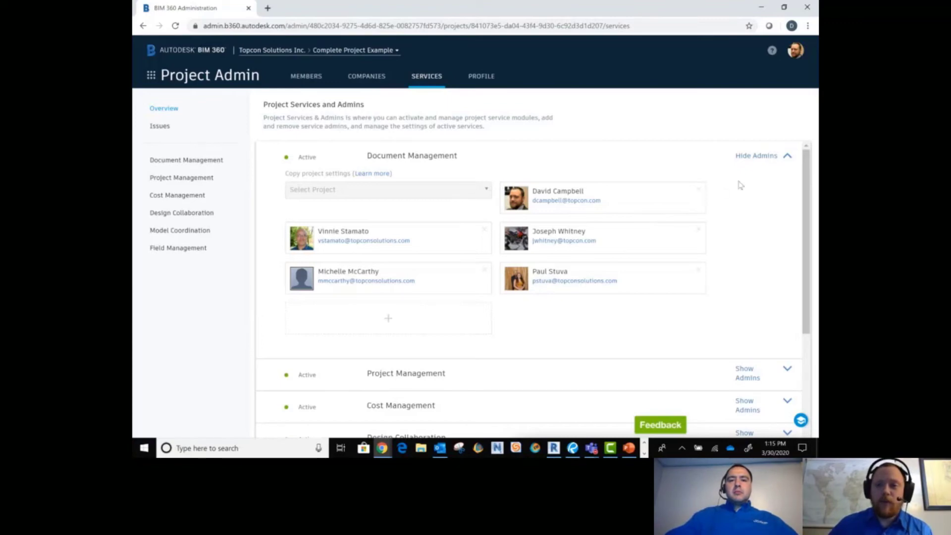
click(787, 156)
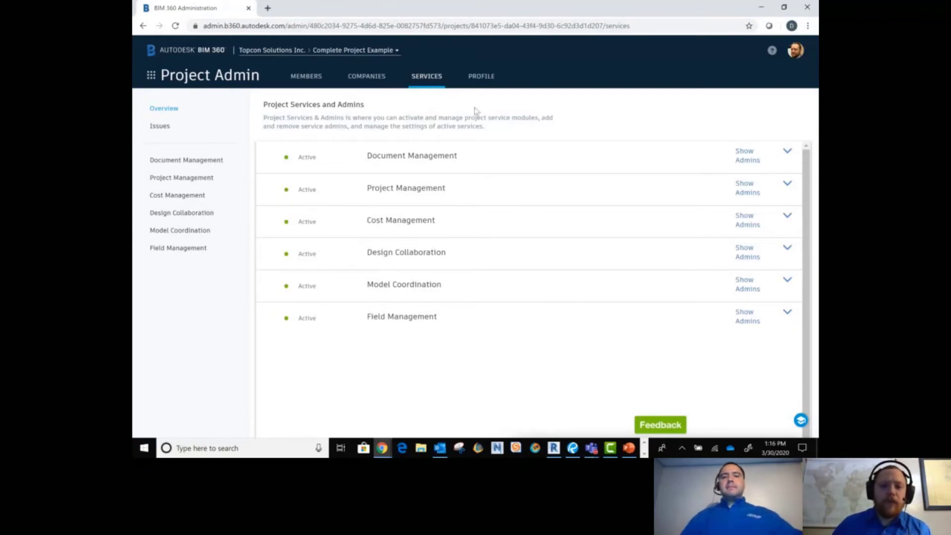
- Review the project's profile details and the status options available for the project
click(484, 83)
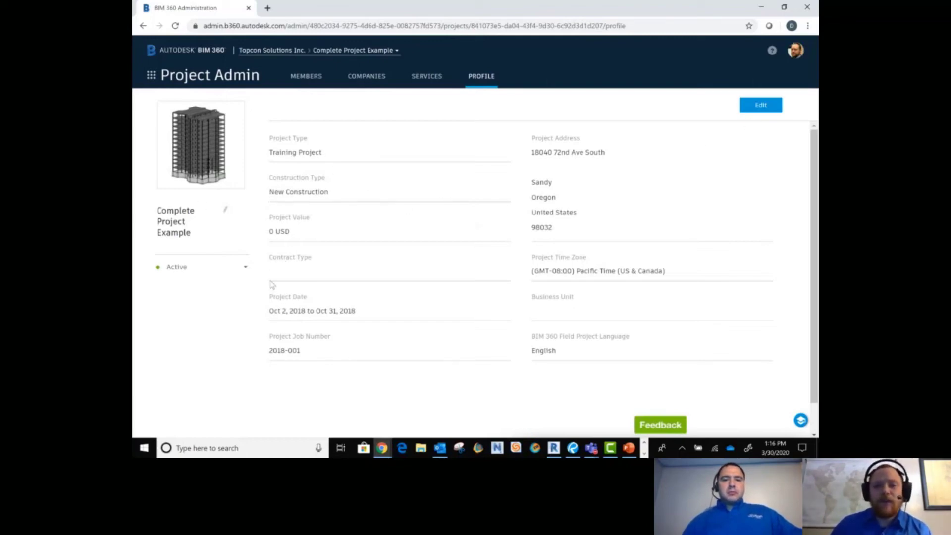
click(243, 269)
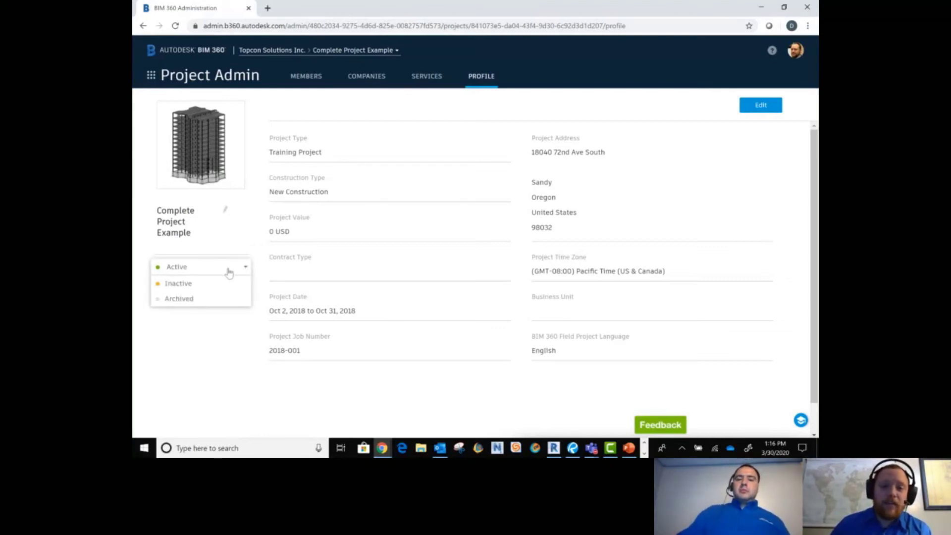
click(277, 260)
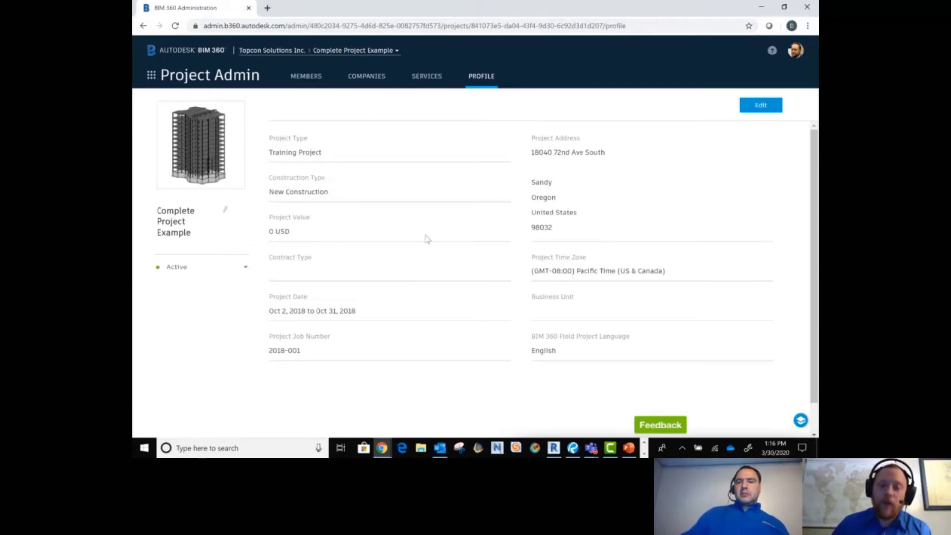
- Review the project's issue permissions and the permission levels that can be granted to a user, role or company
click(437, 80)
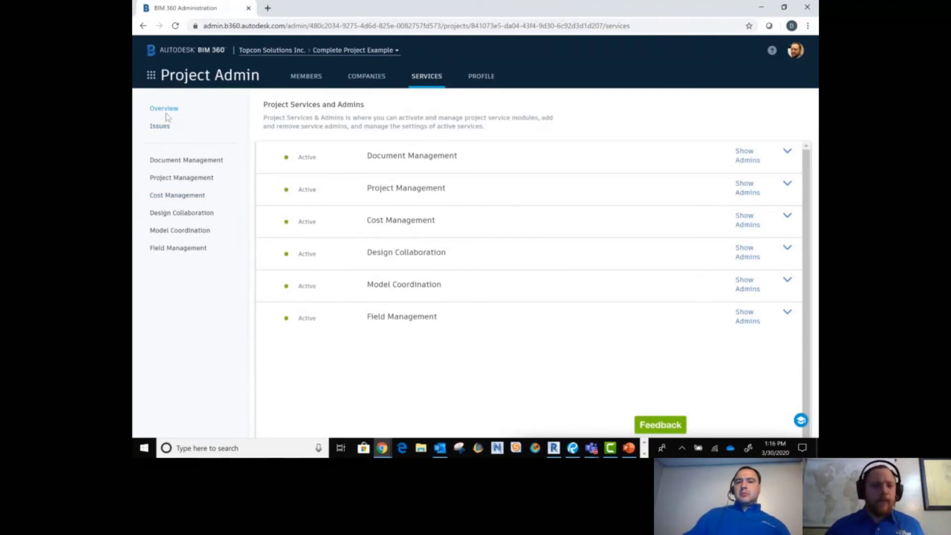
click(160, 131)
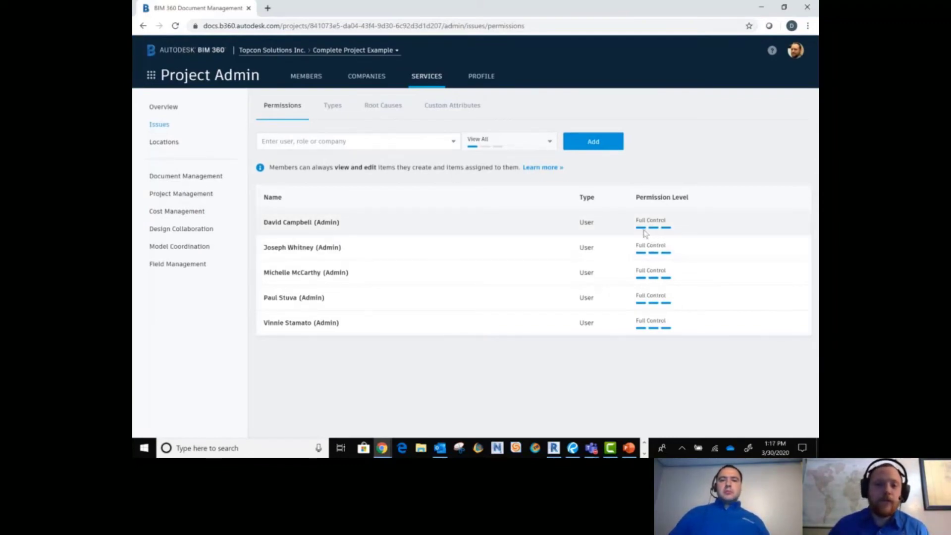
click(497, 148)
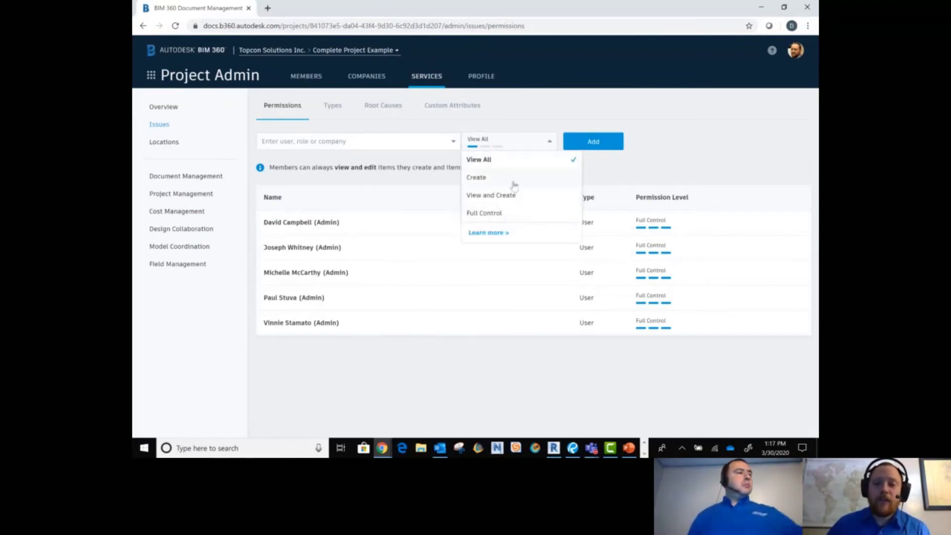
click(382, 180)
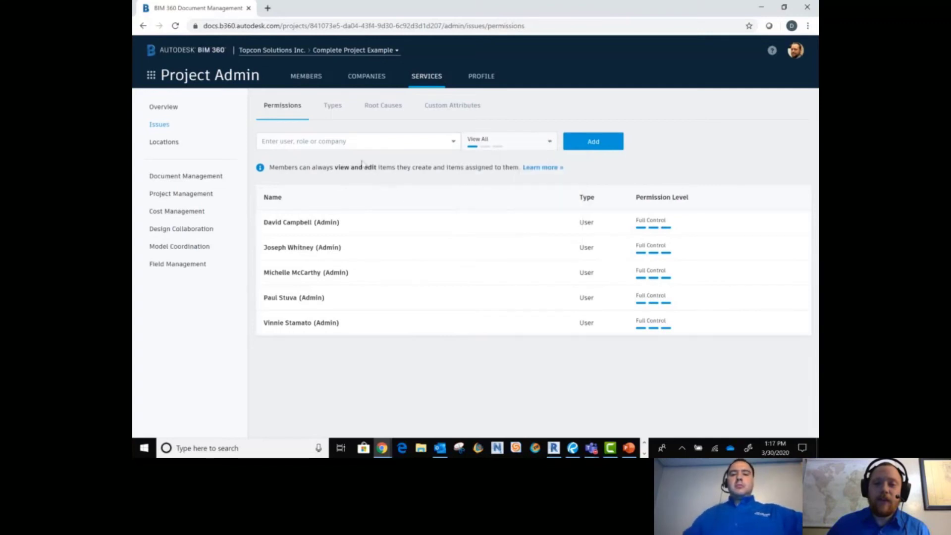
- Review the issue types, root cause categories and custom attributes set up for the project's issues
click(334, 110)
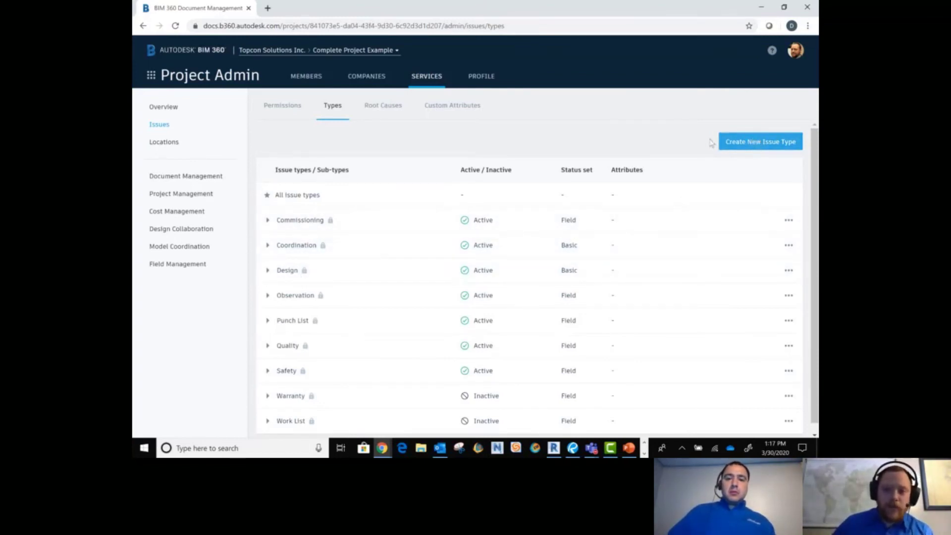
click(381, 113)
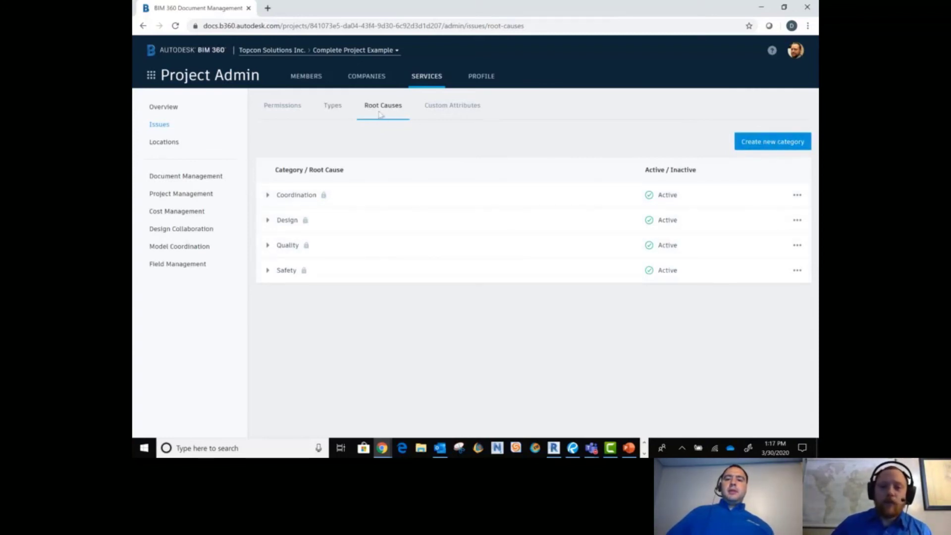
click(454, 112)
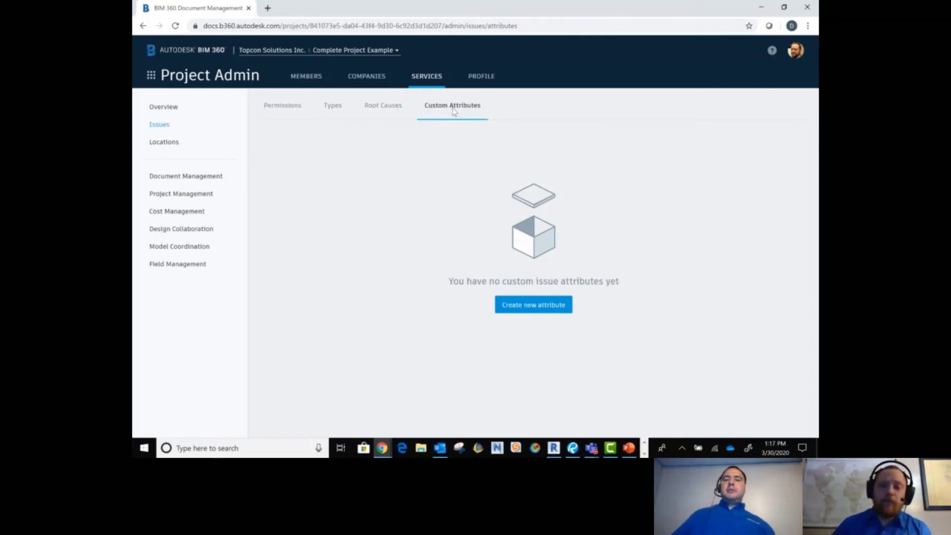
- Review the project's location hierarchy and the example and empty sheets of the LocationsTemplate workbook in Excel, and return to the issue settings
click(179, 148)
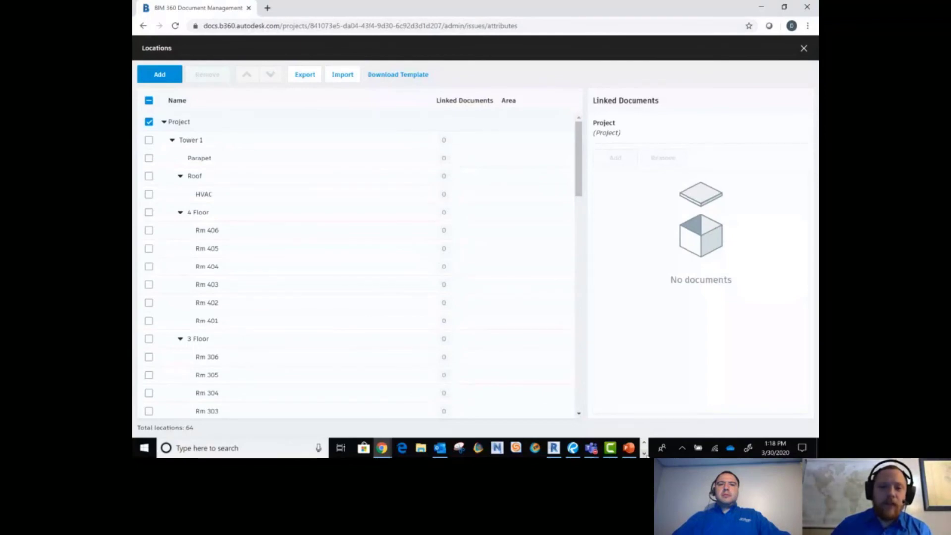
key(ctrl+super+Right)
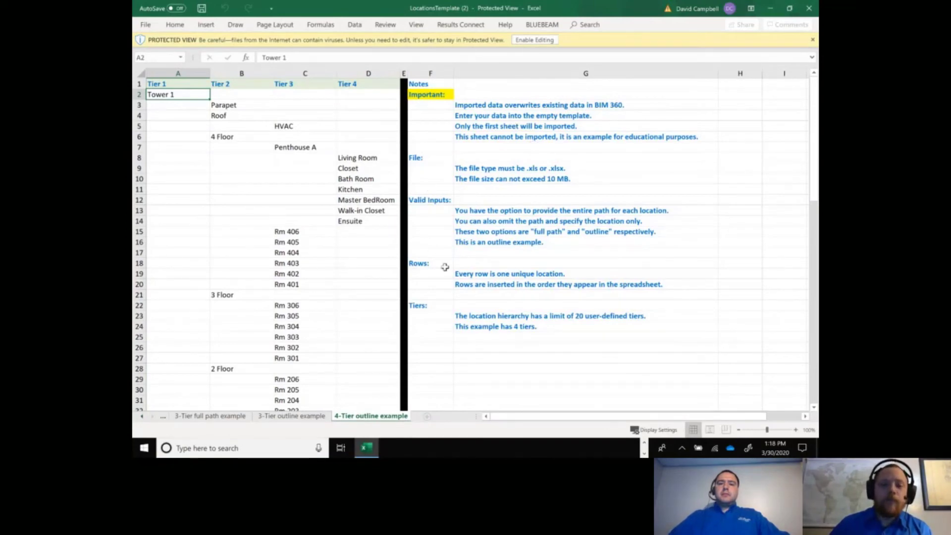
click(301, 417)
click(207, 417)
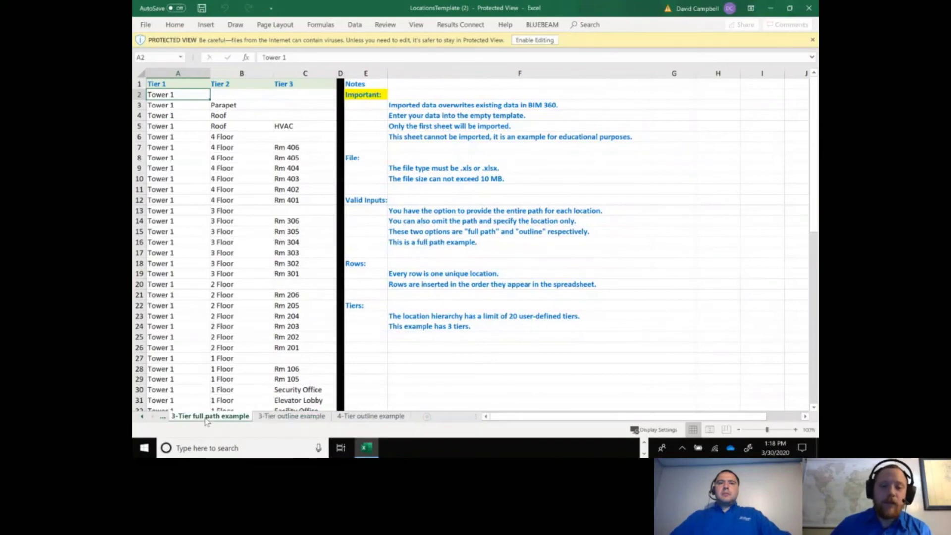
click(290, 416)
click(143, 417)
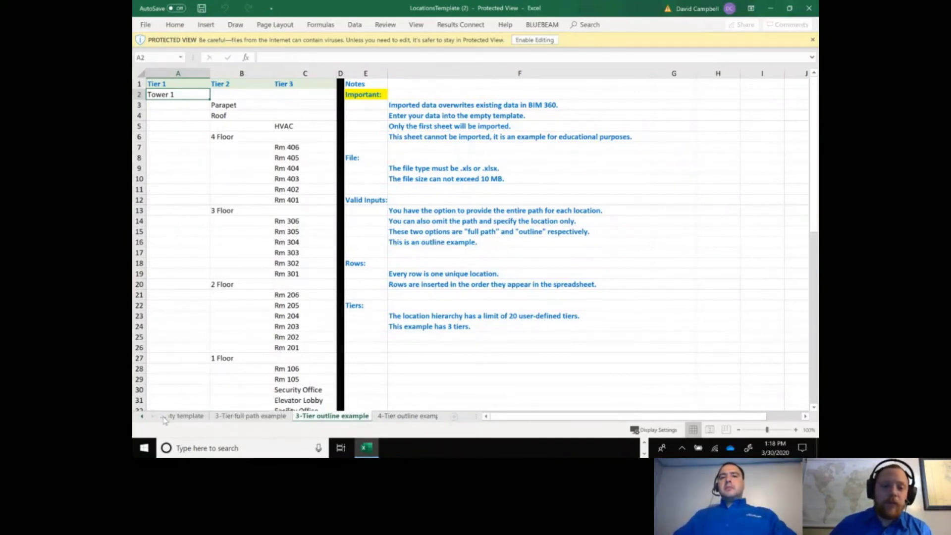
click(178, 418)
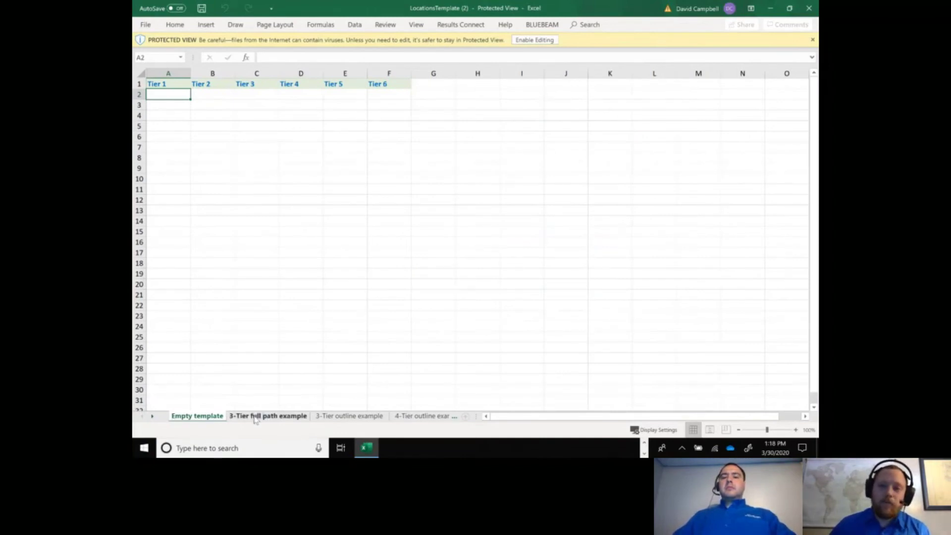
click(770, 9)
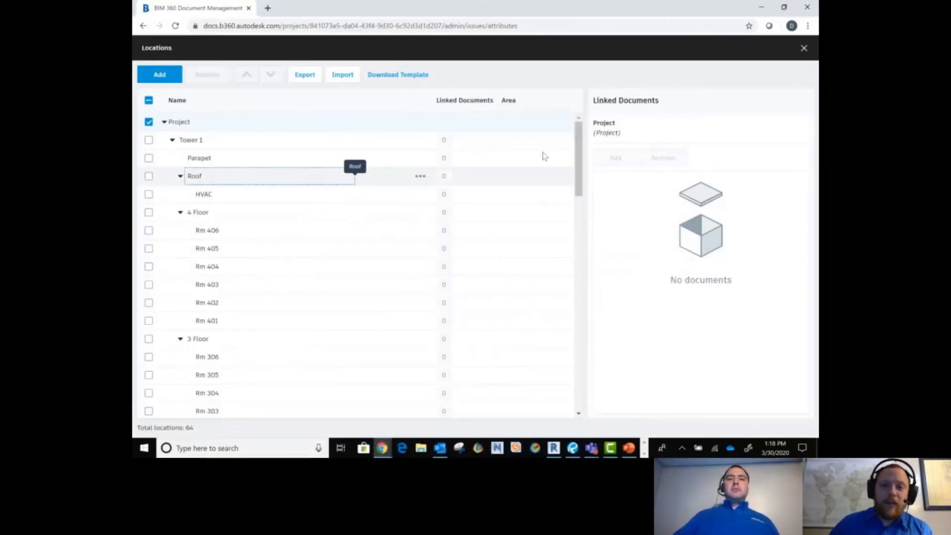
click(802, 49)
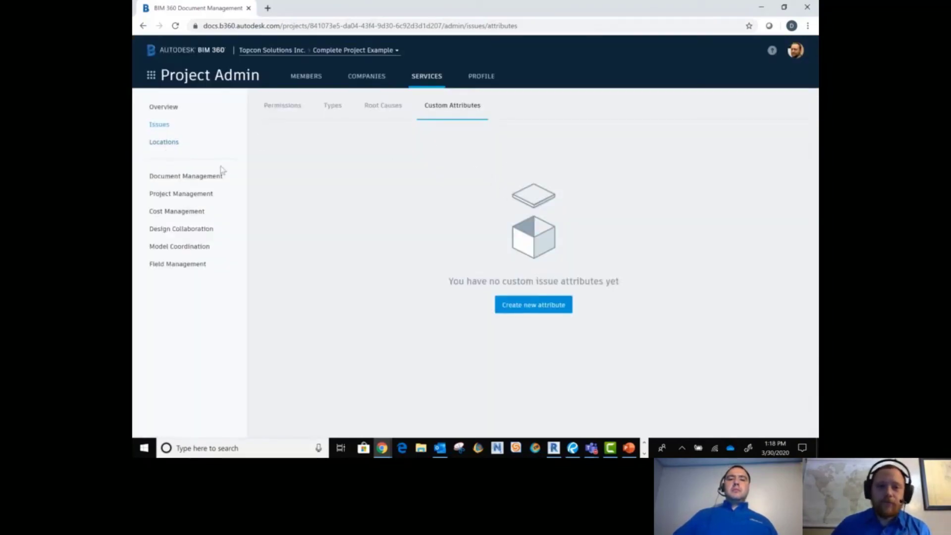
- Review the Document Management activity log and its advanced settings for public links, folder paths, PDF viewing and mobile security
click(213, 182)
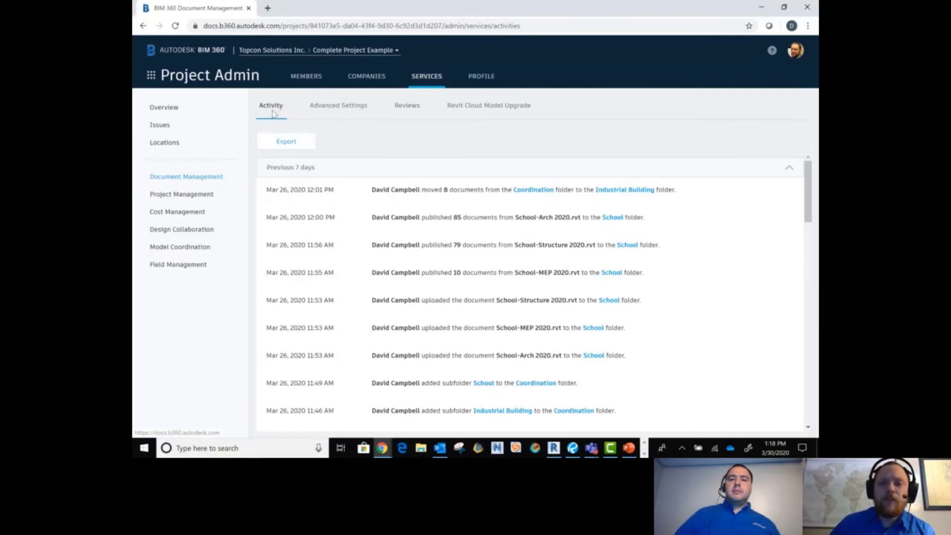
click(300, 142)
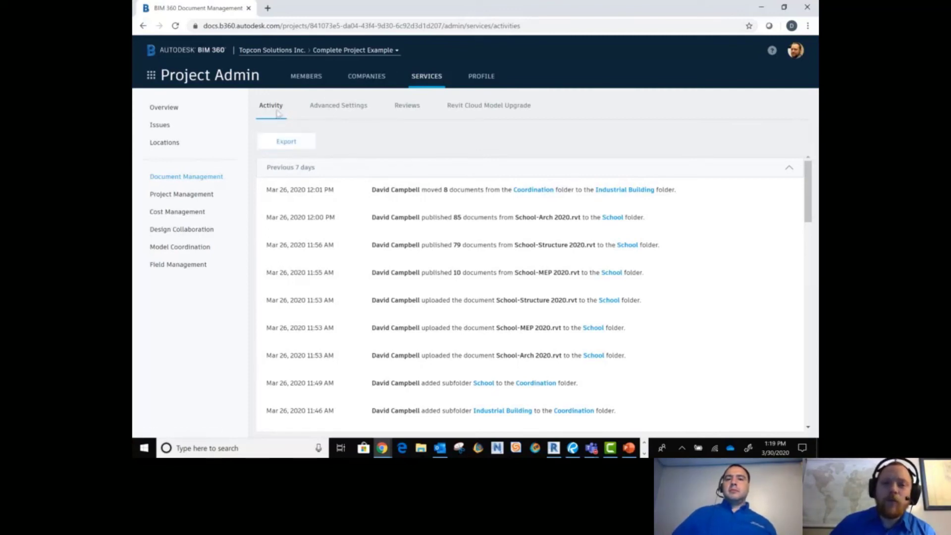
click(348, 117)
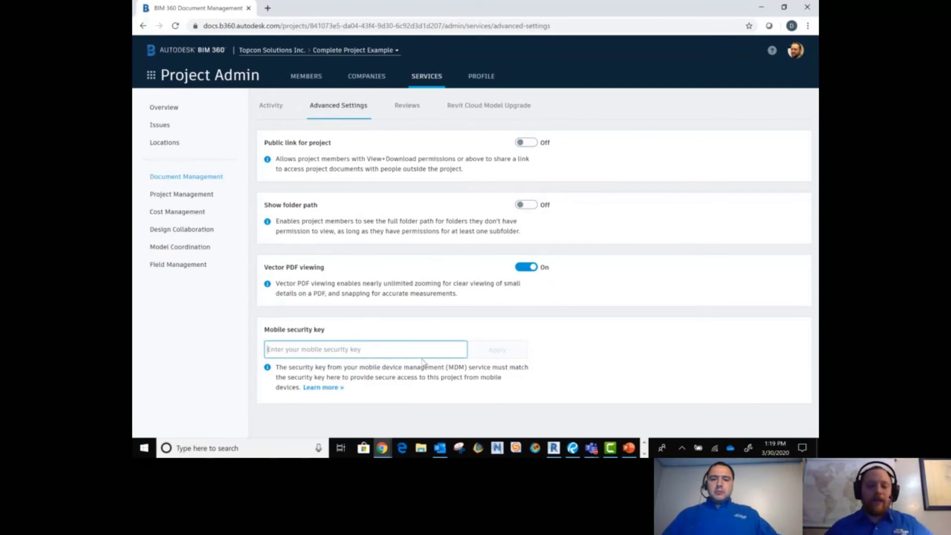
- Preview the Three Step Approval template for document reviews and close it without creating an approval workflow
click(408, 106)
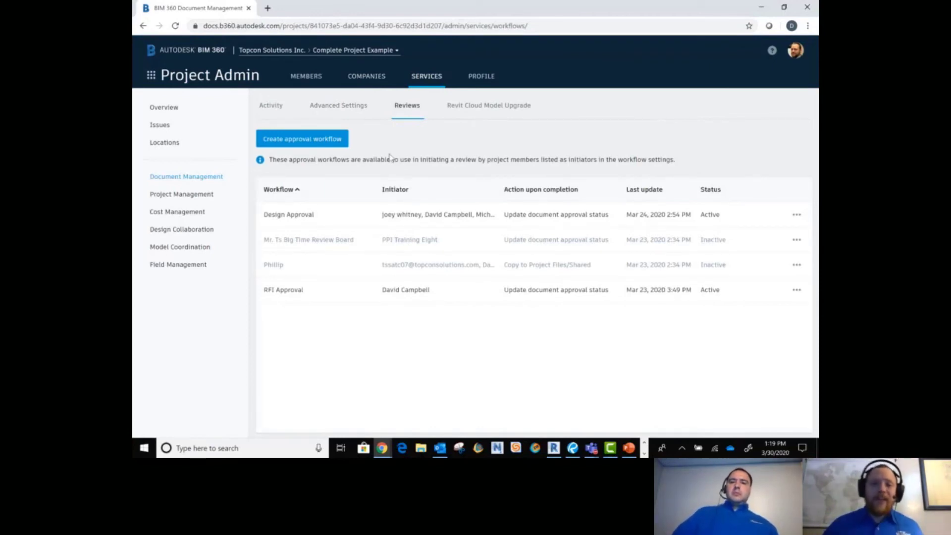
click(330, 141)
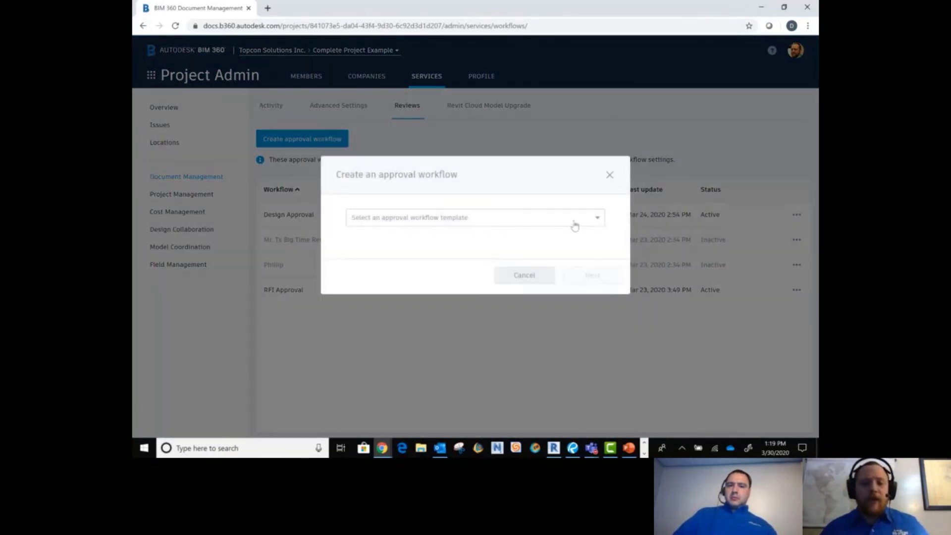
click(574, 224)
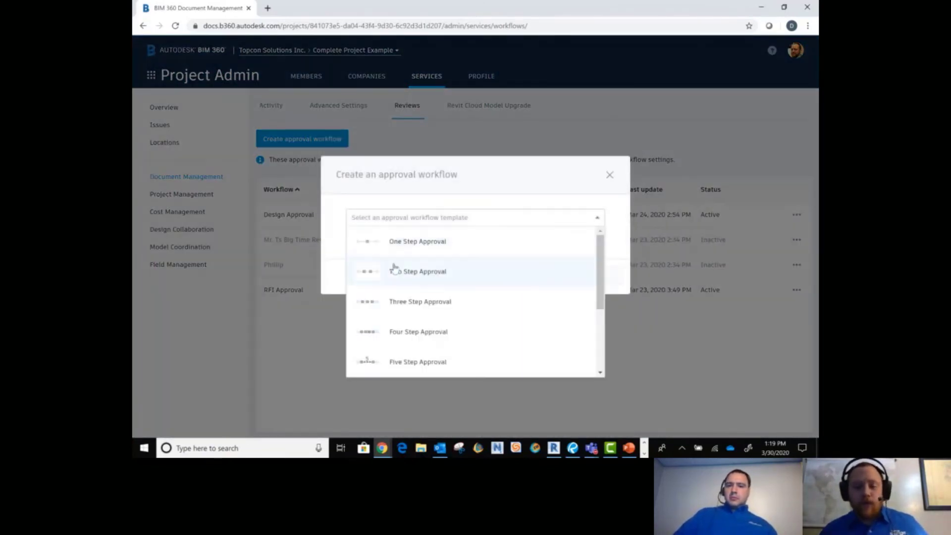
click(403, 300)
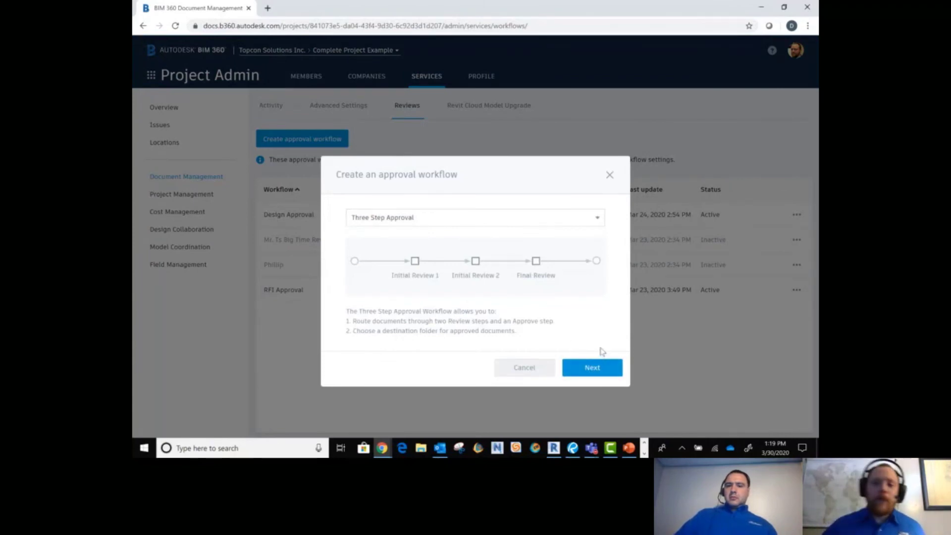
click(609, 174)
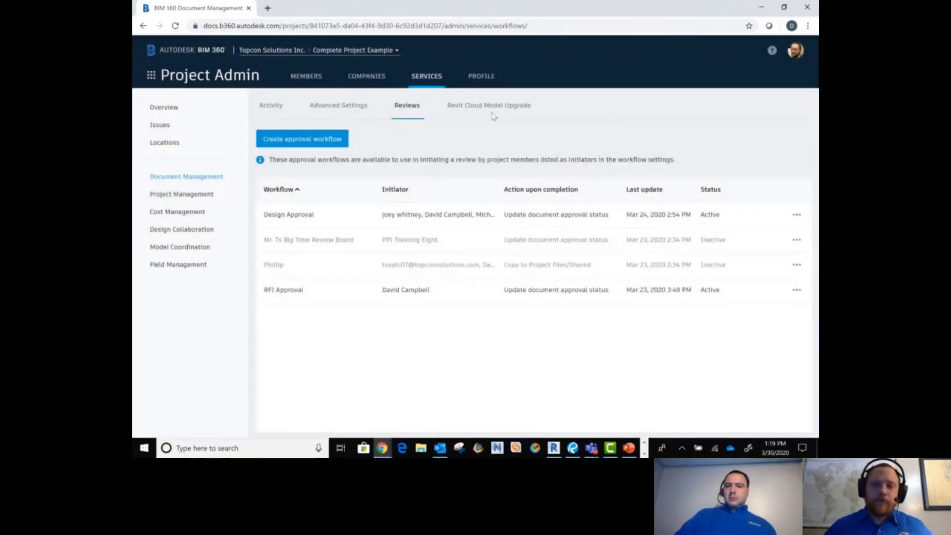
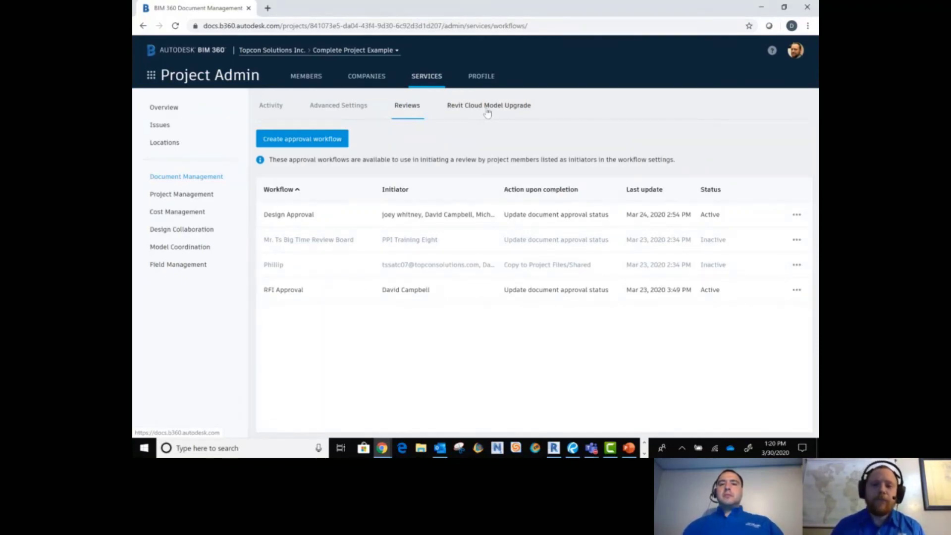
- Review the Project Management service's RFI workflow roles and its submittal managers
click(205, 199)
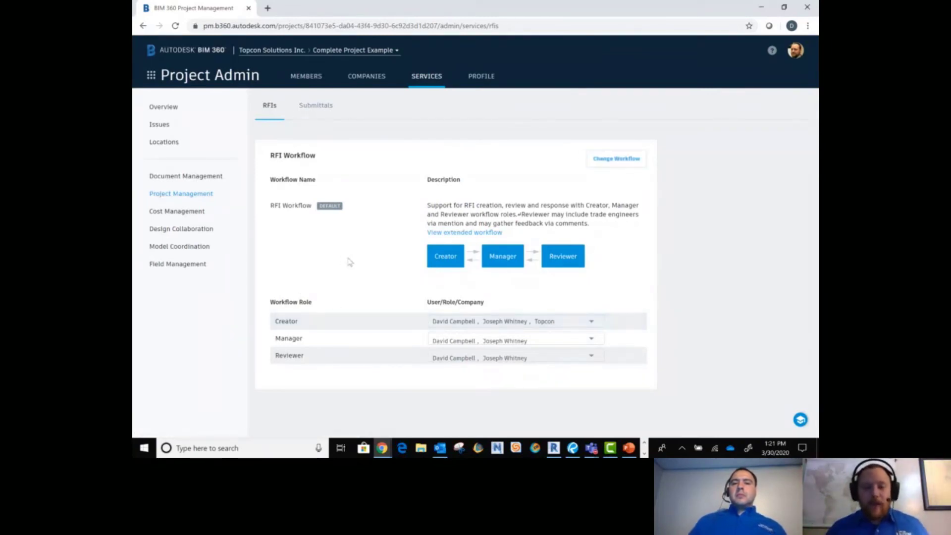
click(319, 107)
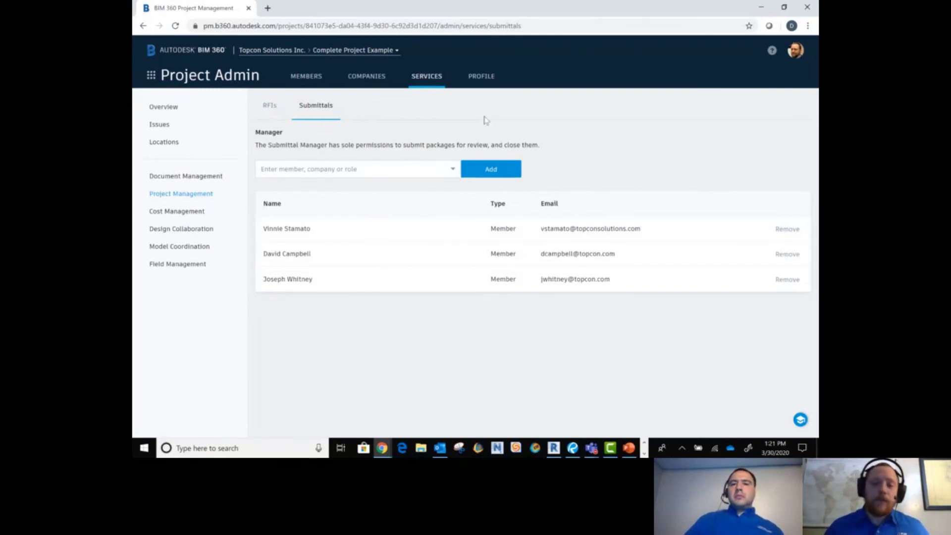
- Review the Cost Management general settings, including the Imperial units of measure, and the budget code setup
click(188, 212)
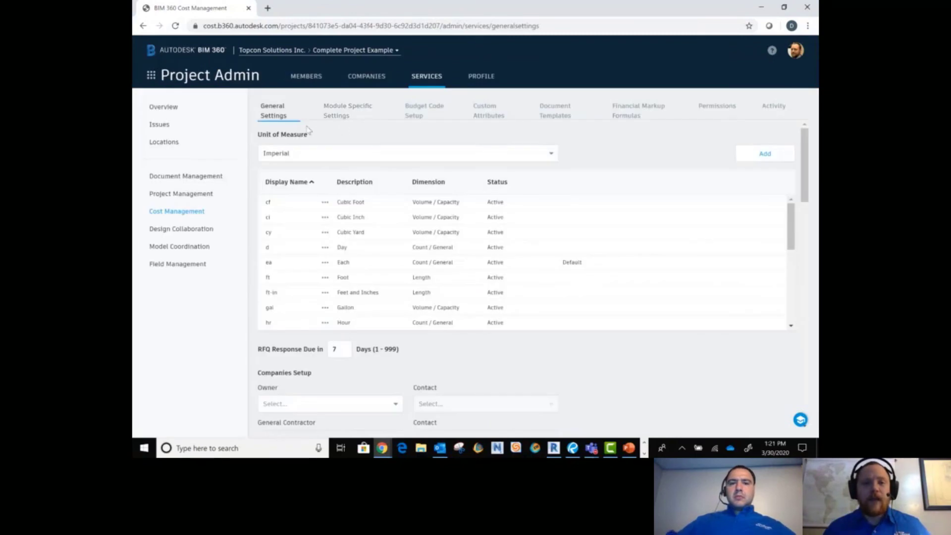
click(371, 205)
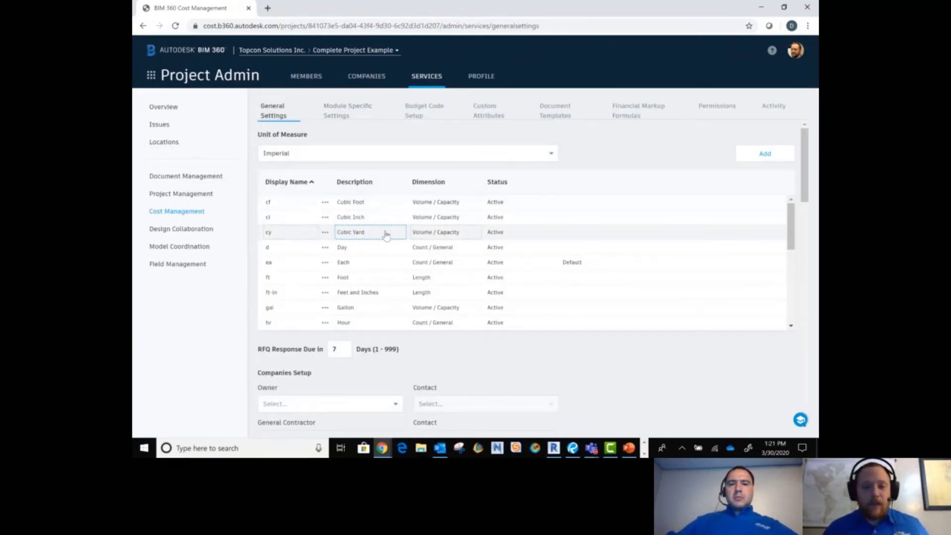
scroll(404, 320, down, 1)
scroll(391, 263, up, 1)
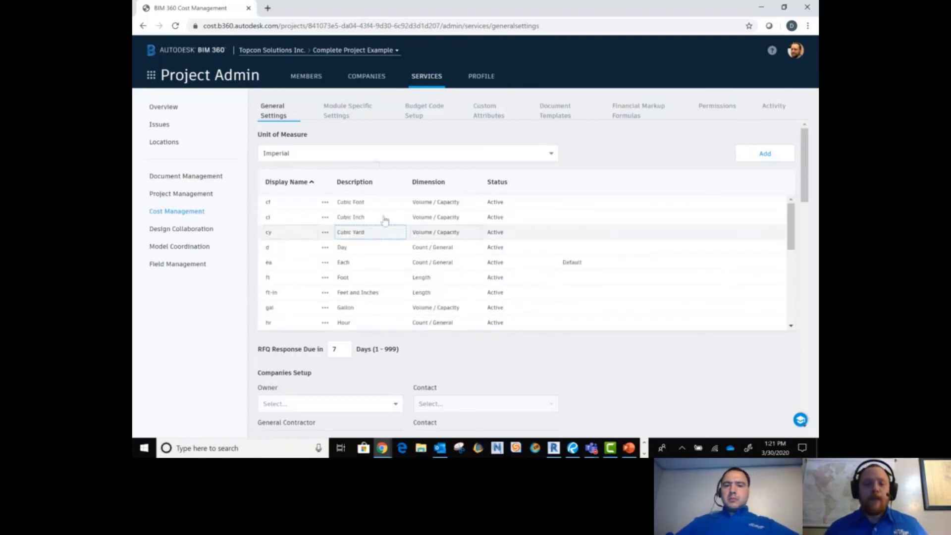
click(420, 121)
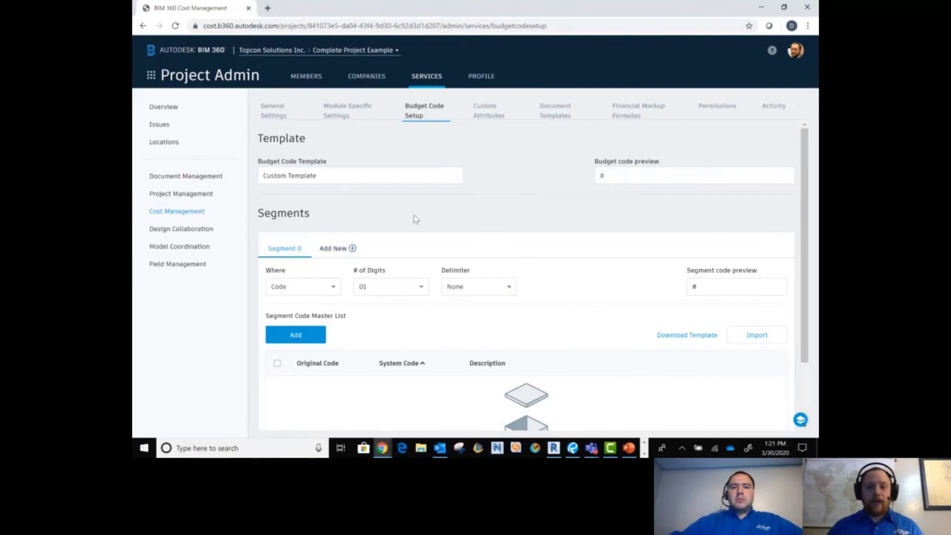
- Review the Cost Management custom attribute categories and document template categories
click(487, 111)
mouse_move(556, 166)
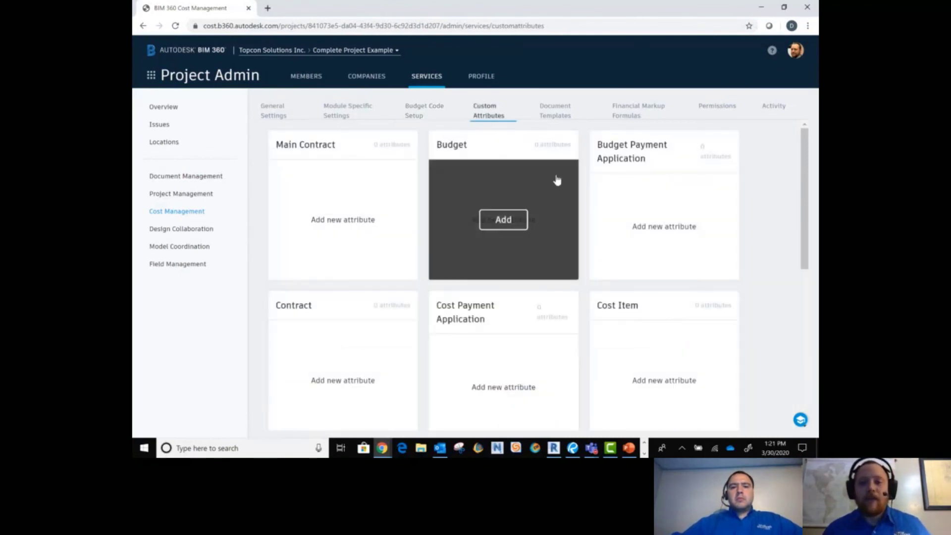
mouse_move(357, 219)
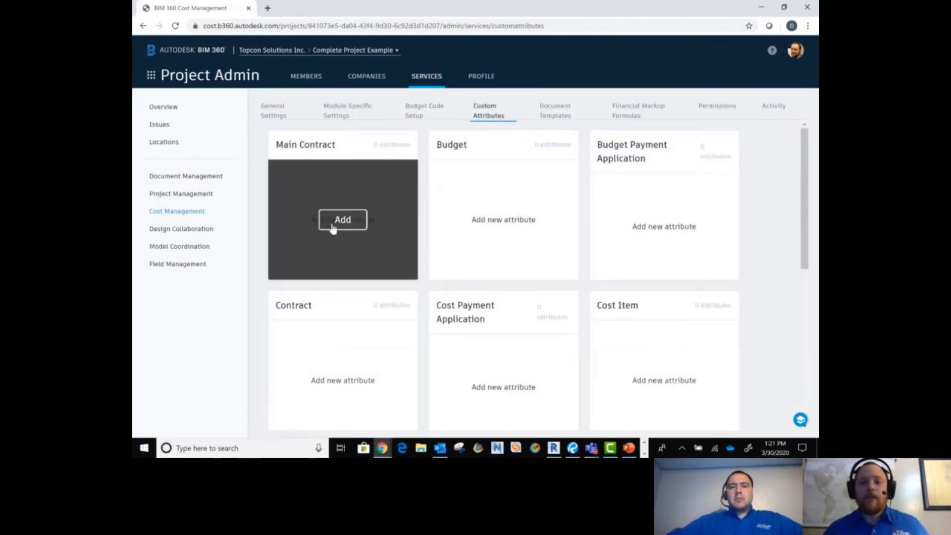
mouse_move(574, 308)
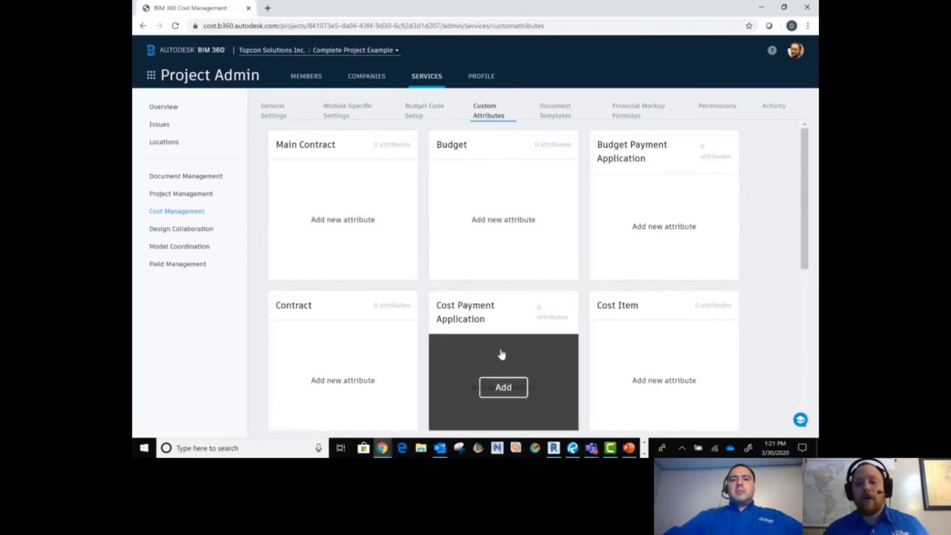
click(567, 113)
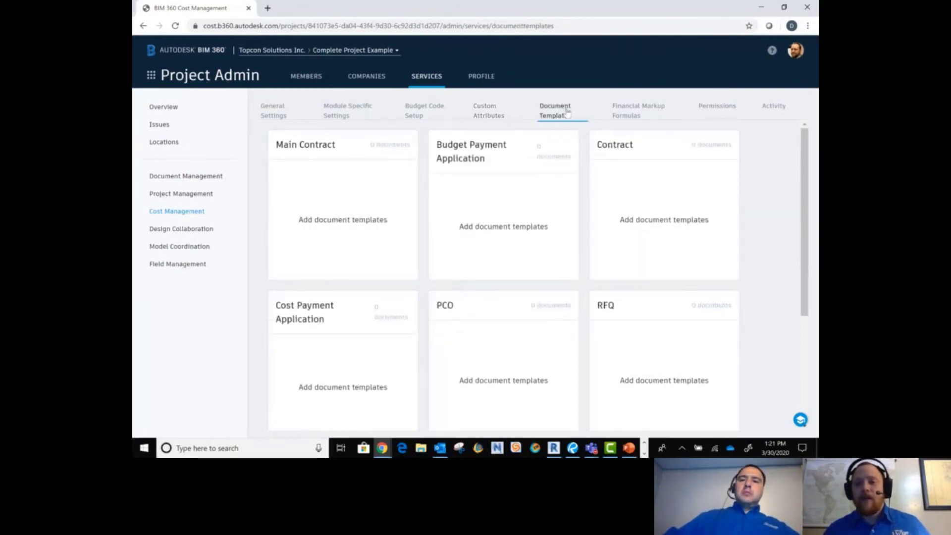
mouse_move(351, 146)
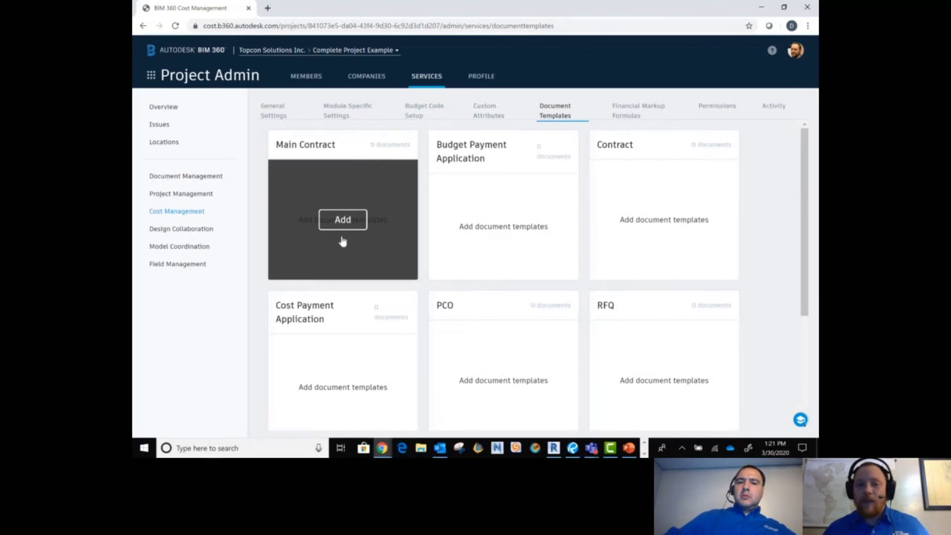
mouse_move(708, 247)
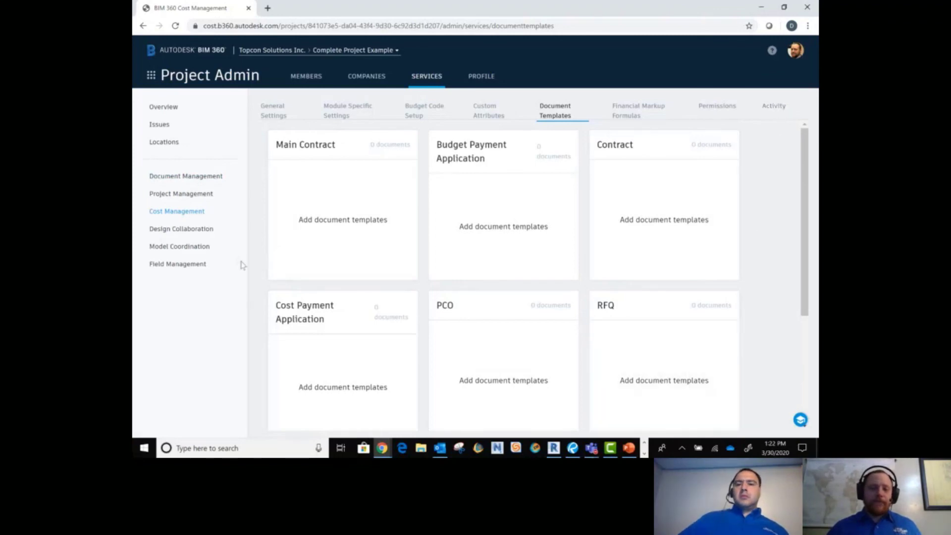
- Review the Design Collaboration teams and the coordination spaces set up for Model Coordination
click(193, 230)
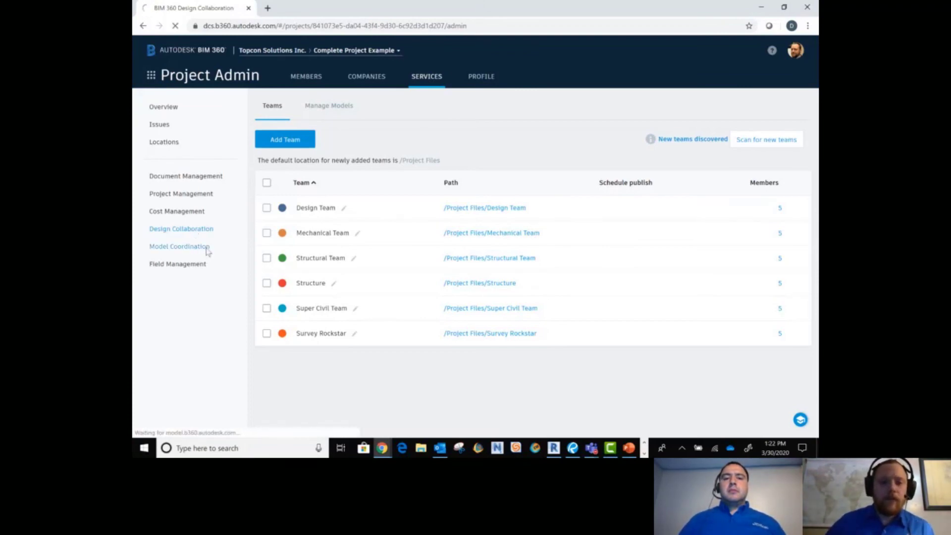
click(206, 249)
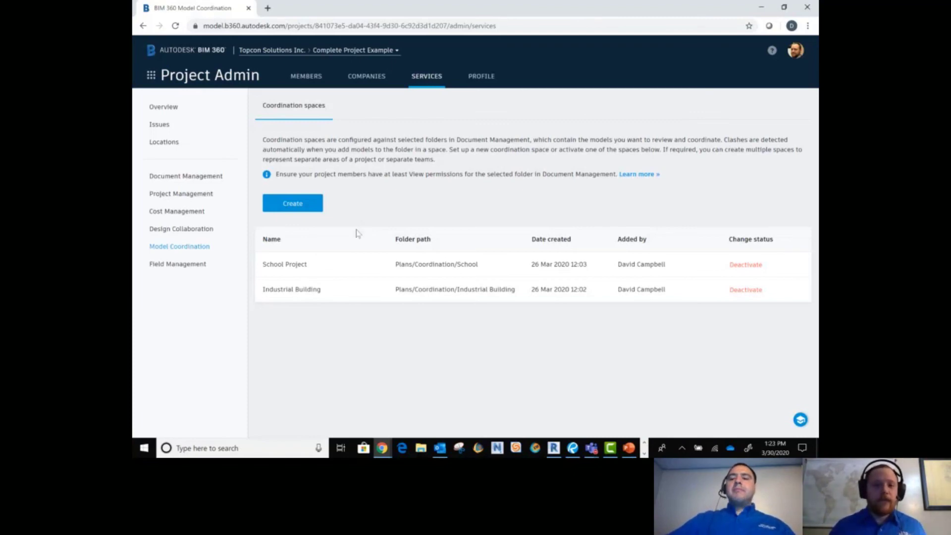
- Review the Field Management checklist permissions and the permission levels that can be assigned for daily logs
click(197, 267)
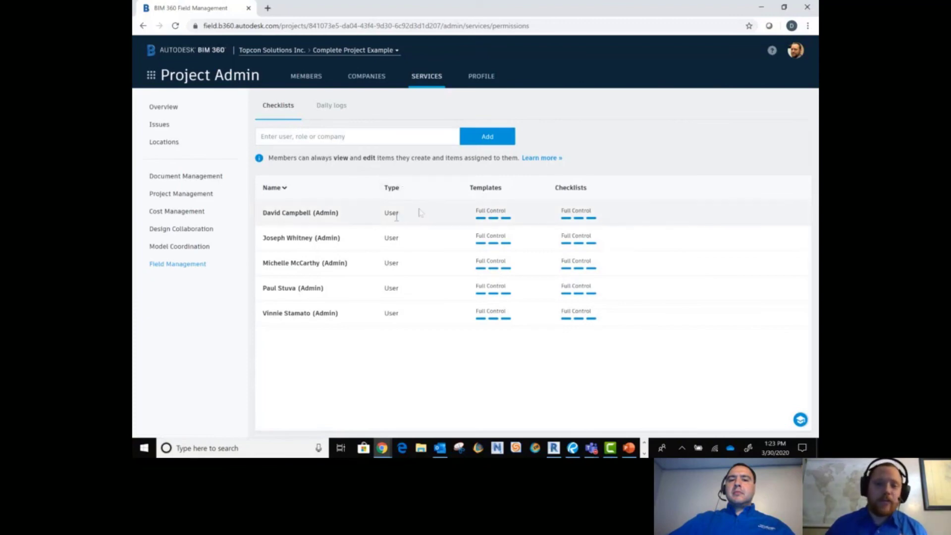
click(332, 106)
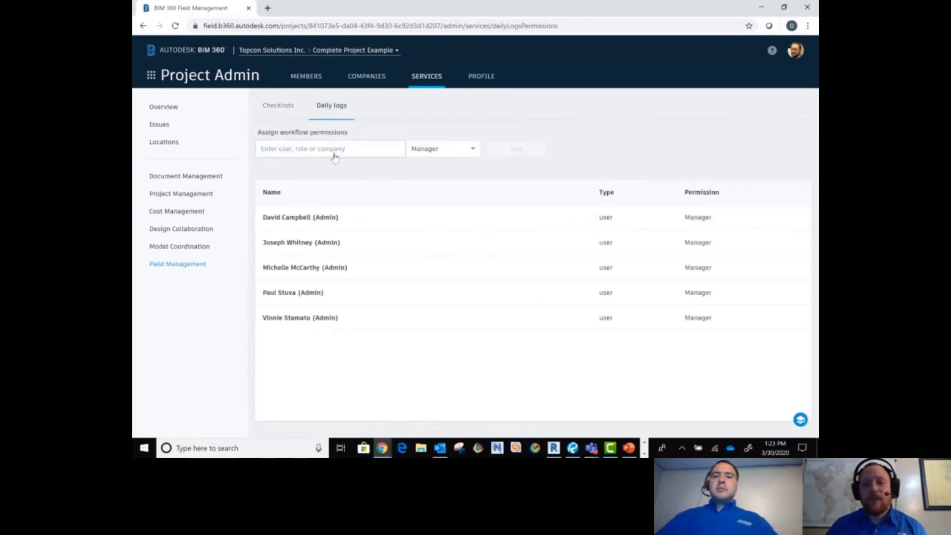
click(450, 153)
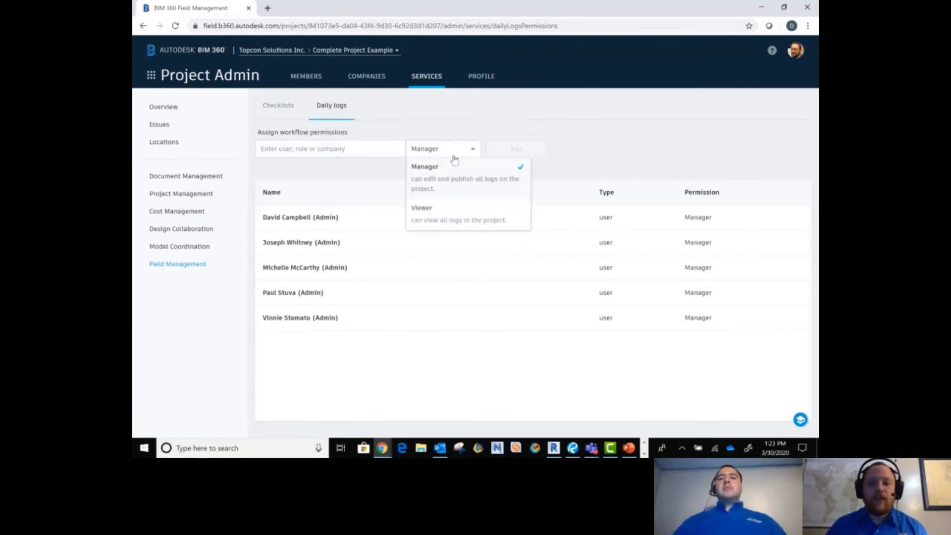
click(590, 172)
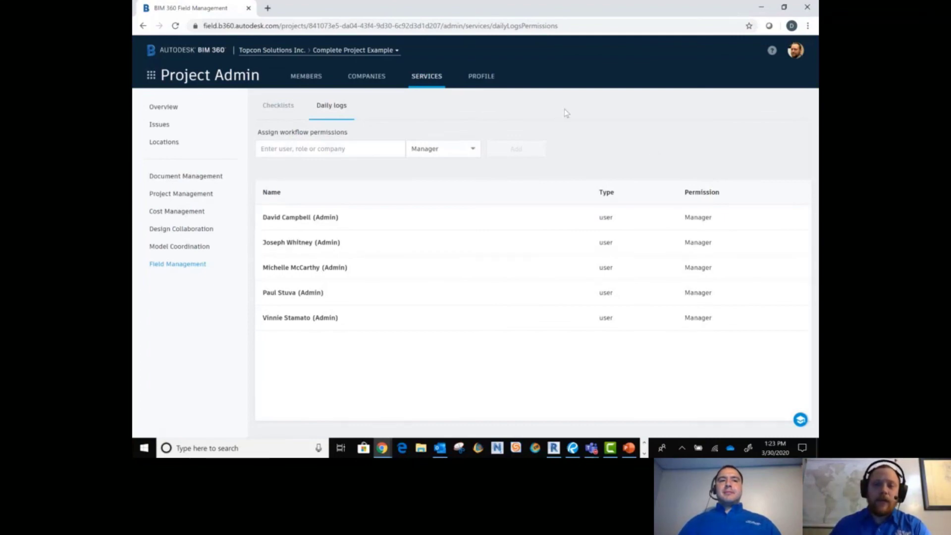
- Leave Project Admin and open the project's Document Management module
click(151, 75)
click(313, 124)
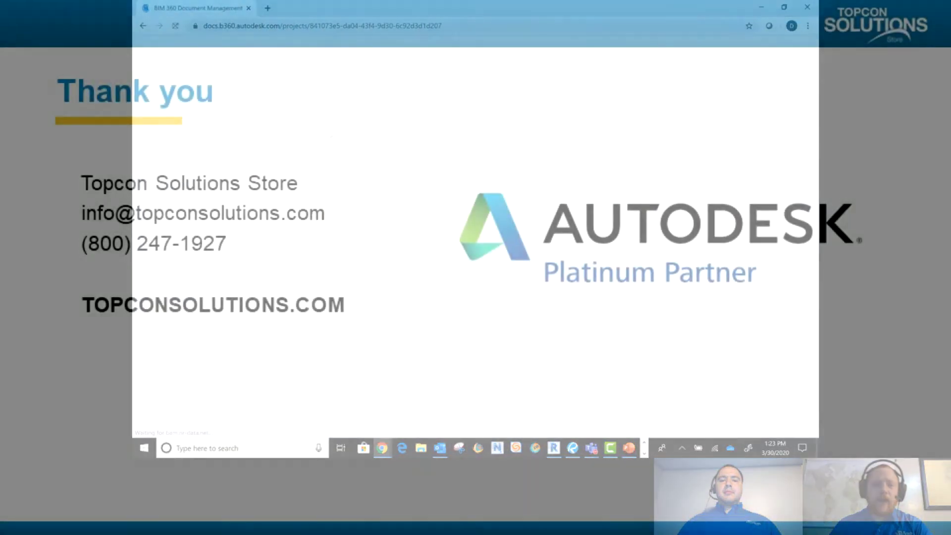